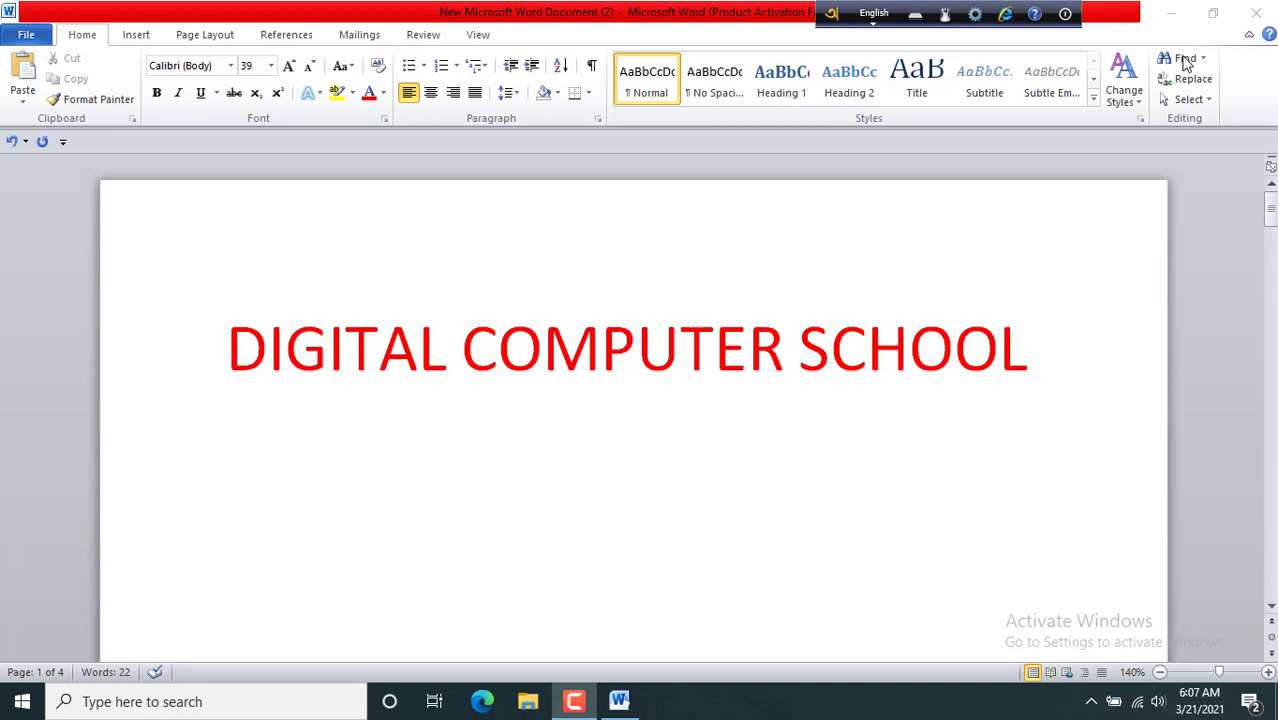
click(104, 34)
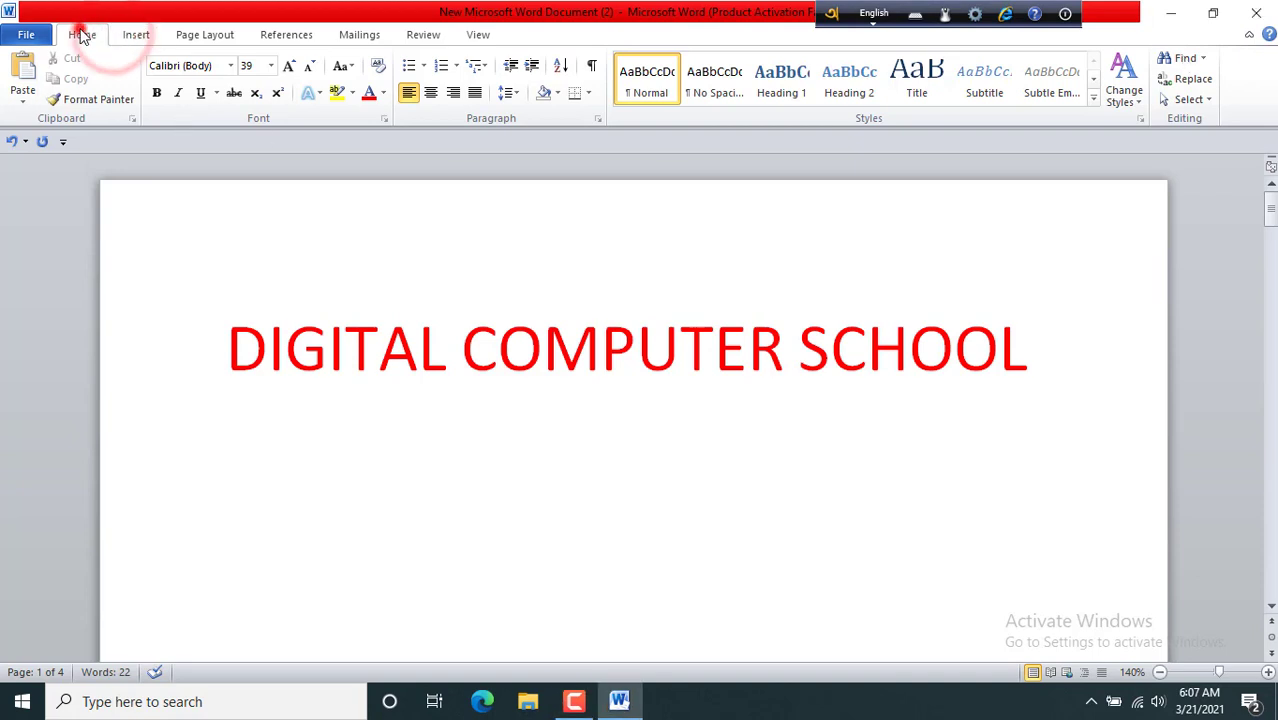
click(140, 35)
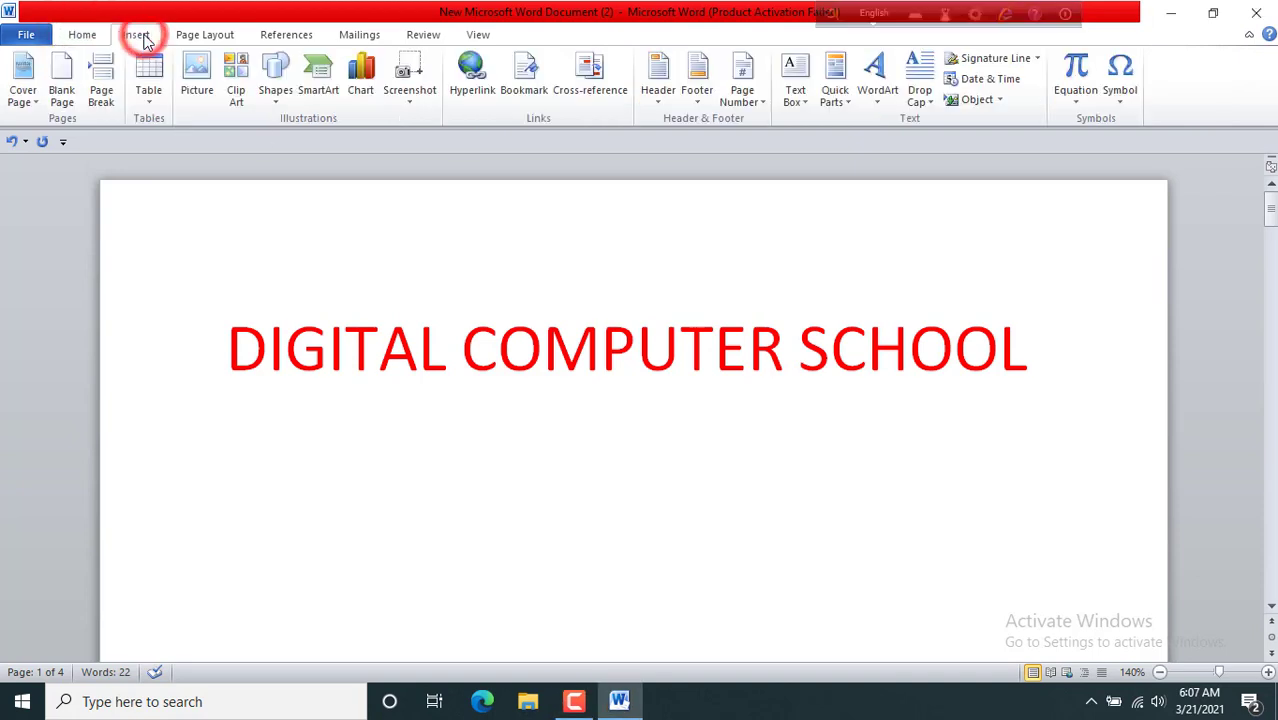
click(82, 34)
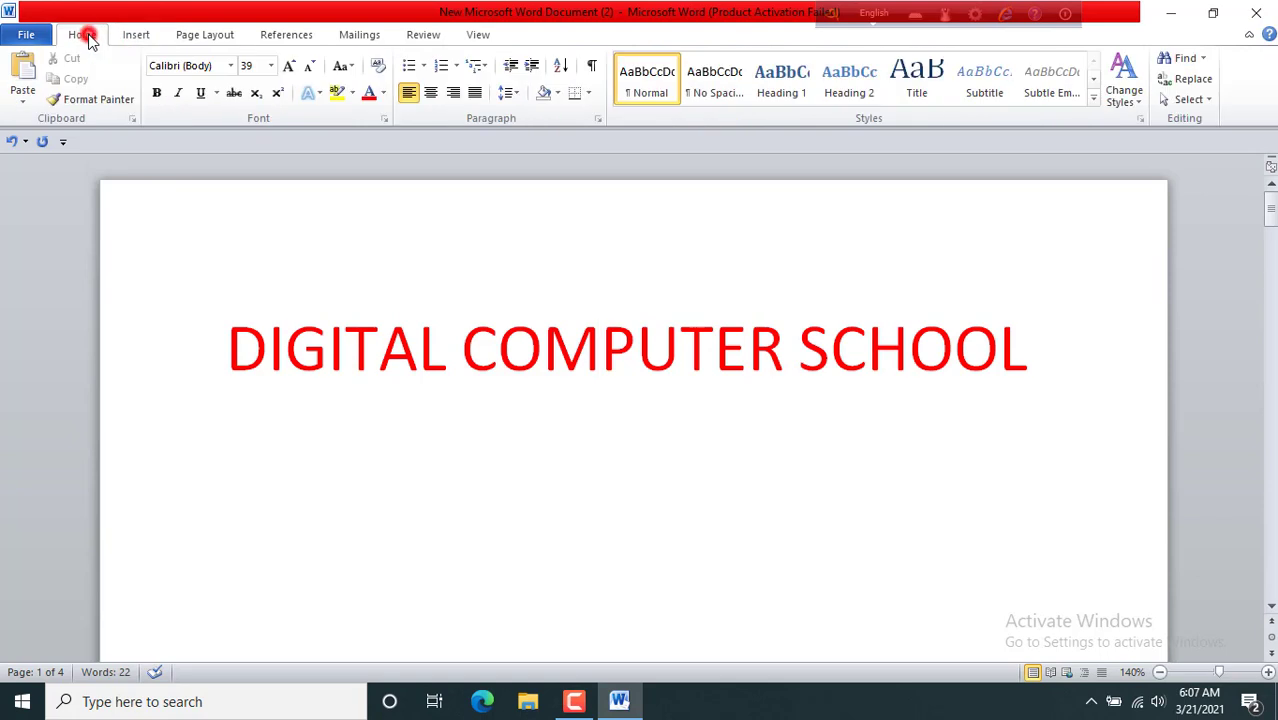
Step: Search the document for "computer" and look through the highlighted matches on the following pages
click(1185, 60)
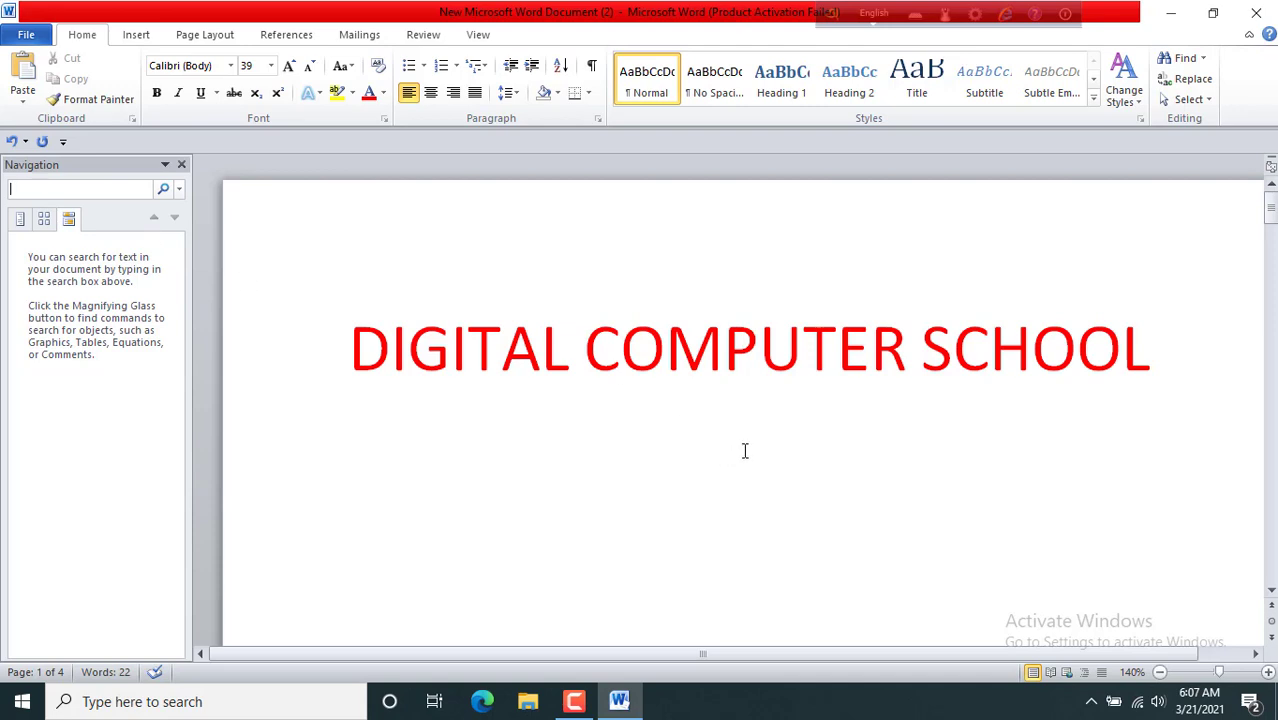
scroll(752, 372, down, 1)
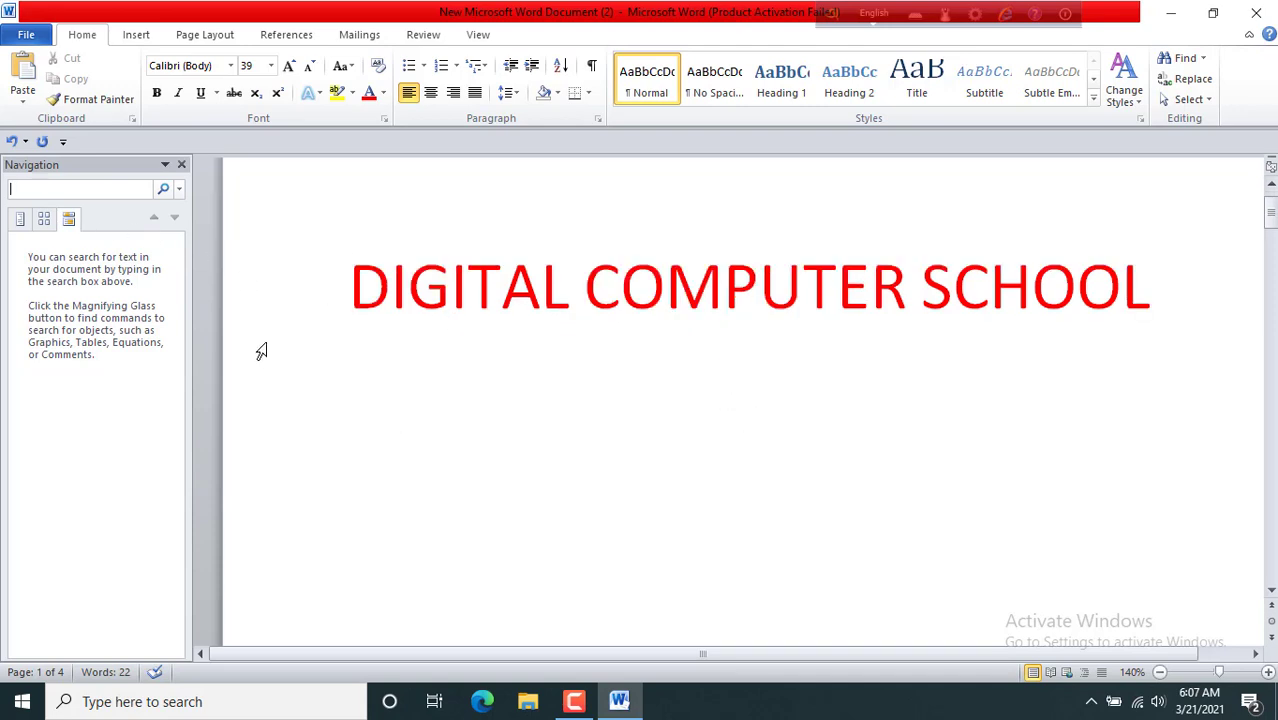
text(computer)
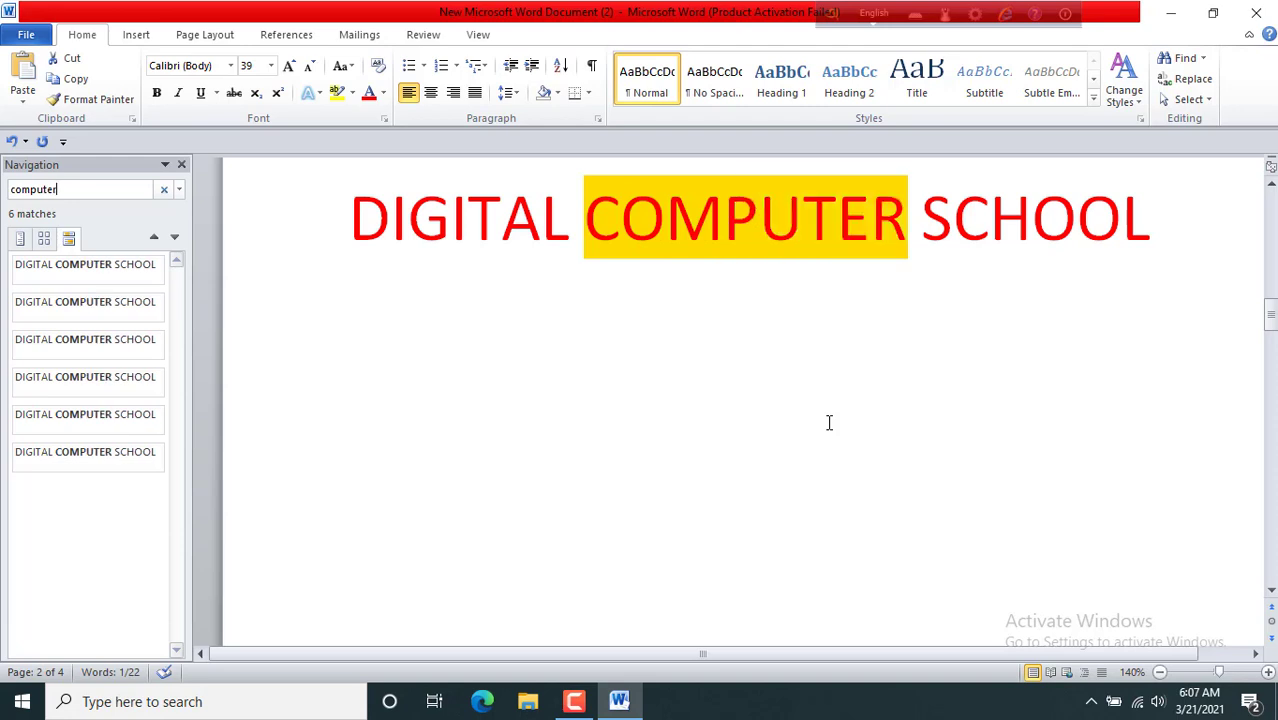
key(Return)
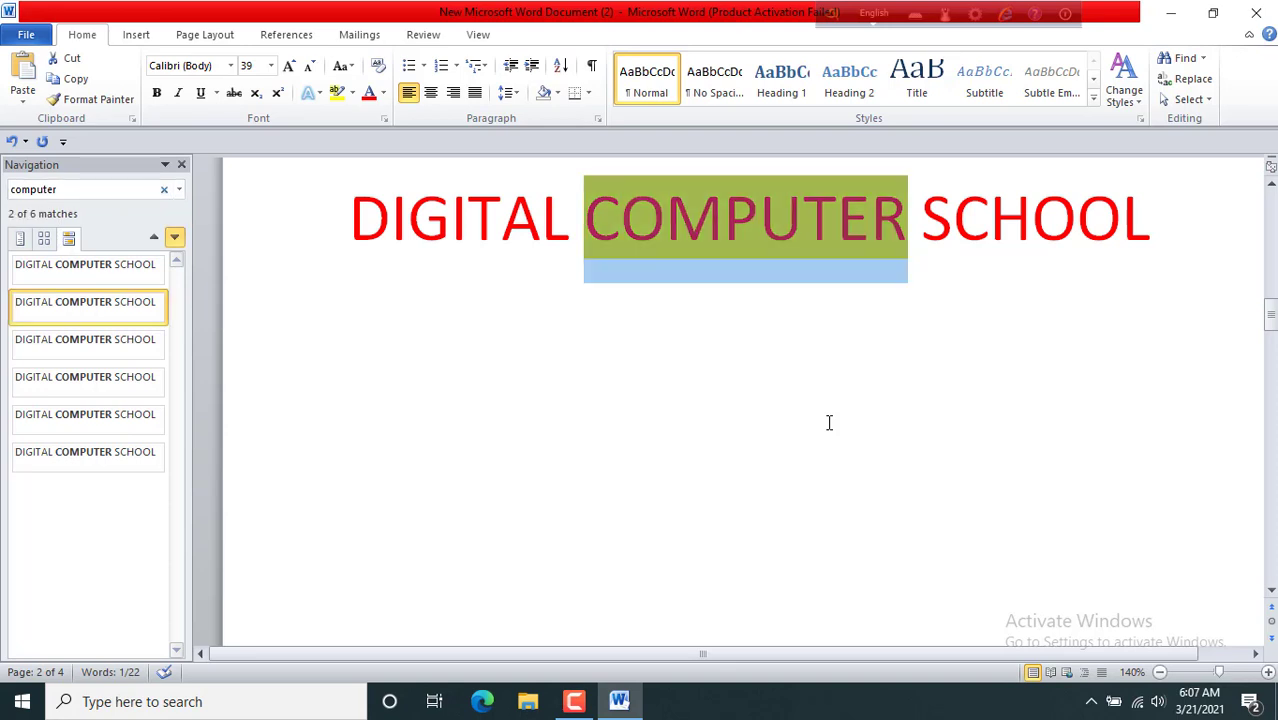
scroll(759, 323, down, 15)
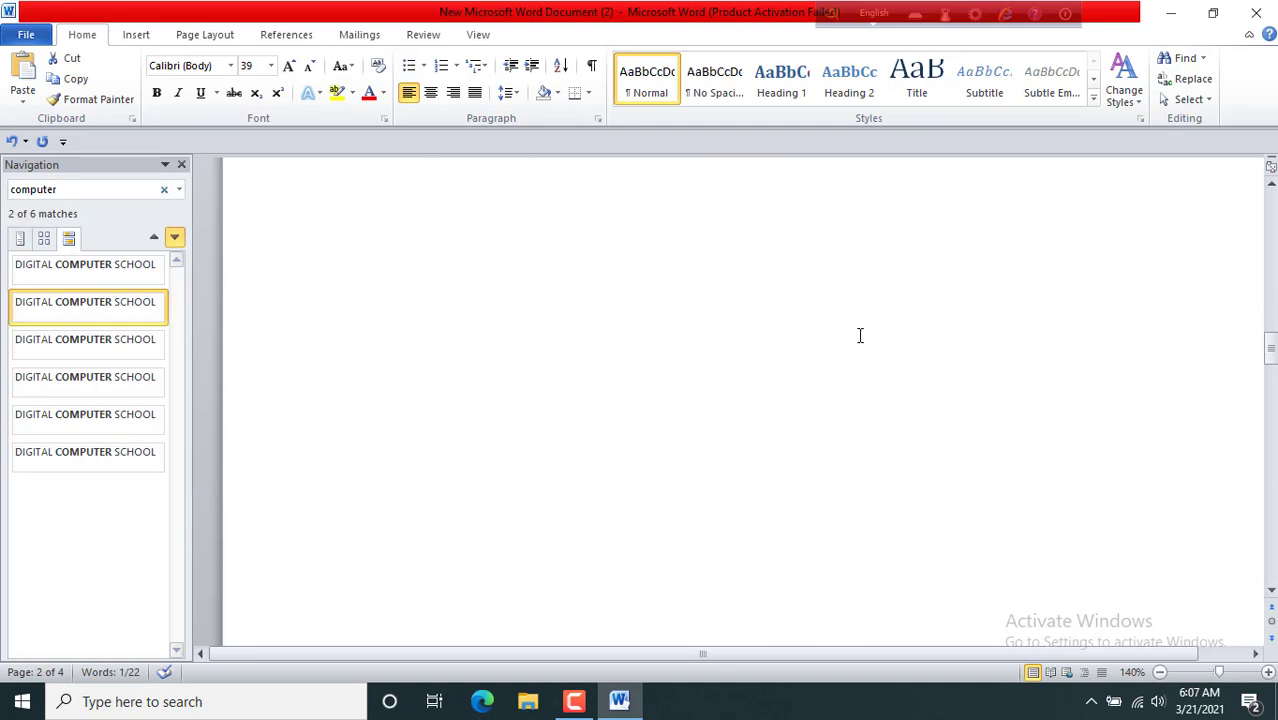
scroll(867, 340, down, 5)
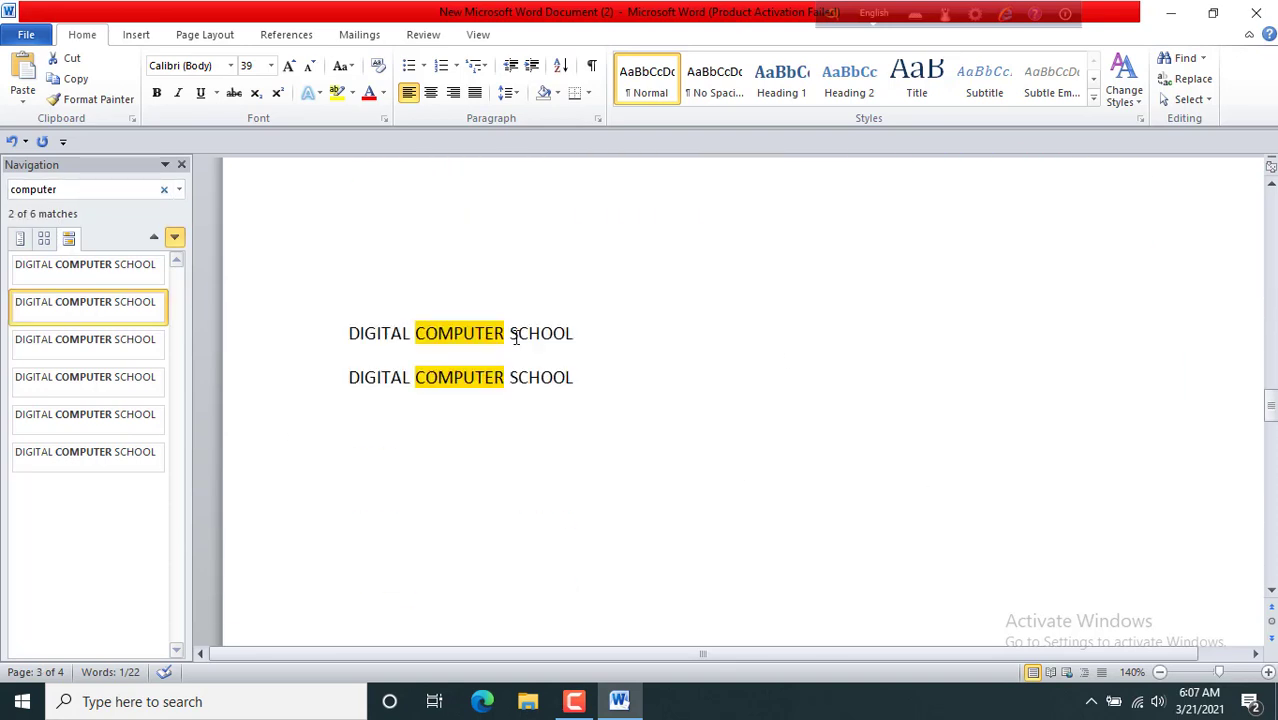
Step: Browse the different views of the "computer" search, ending with the page thumbnails, and return to the start of the document
click(21, 240)
click(44, 239)
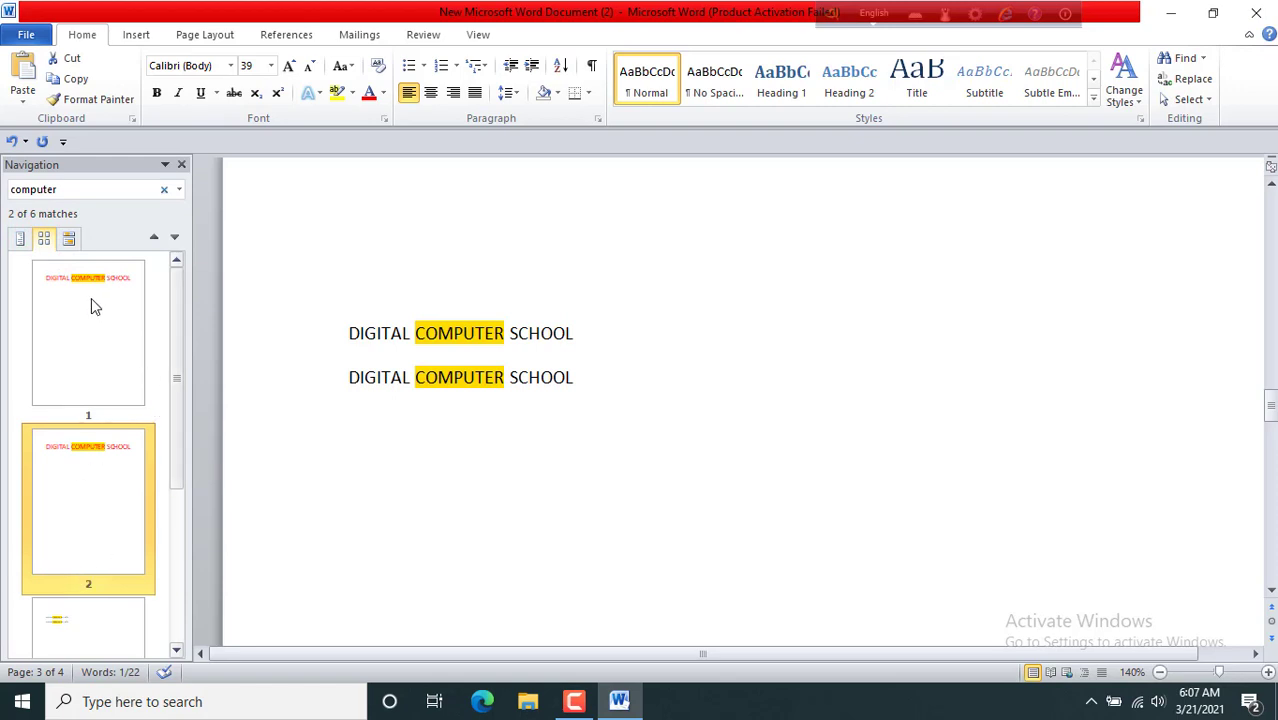
click(69, 240)
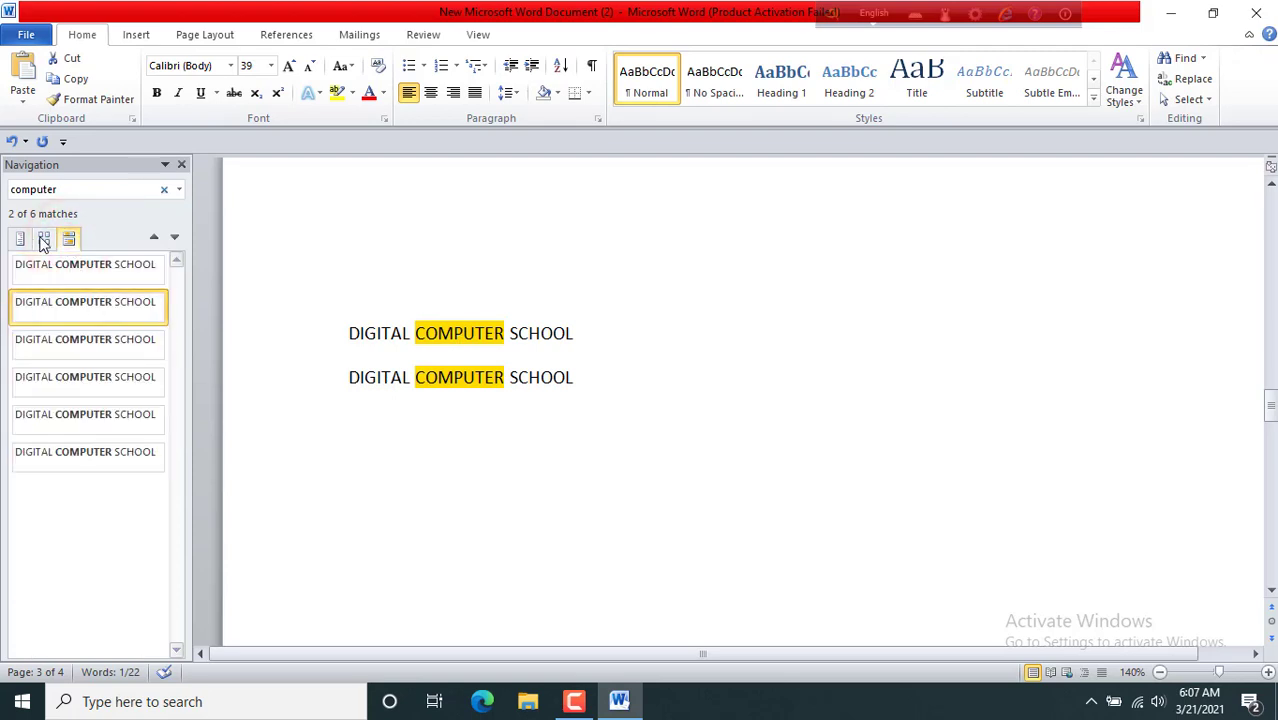
click(43, 238)
scroll(598, 305, up, 3)
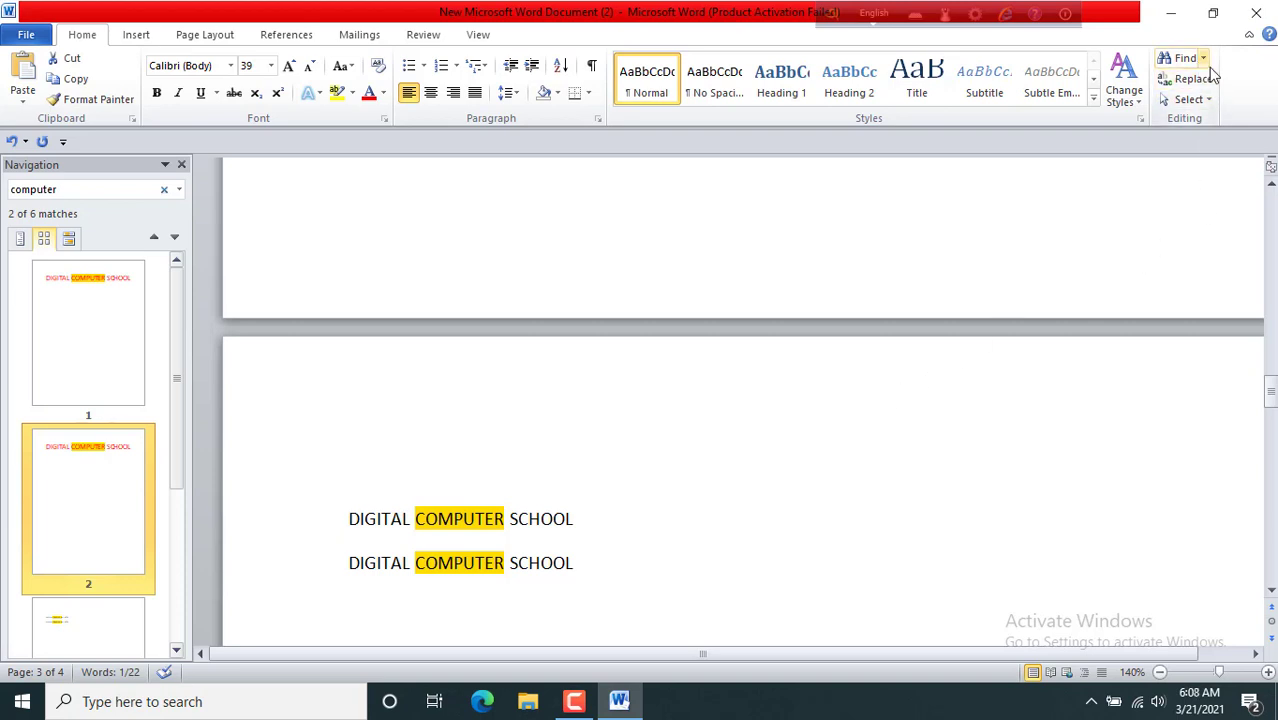
scroll(659, 453, up, 8)
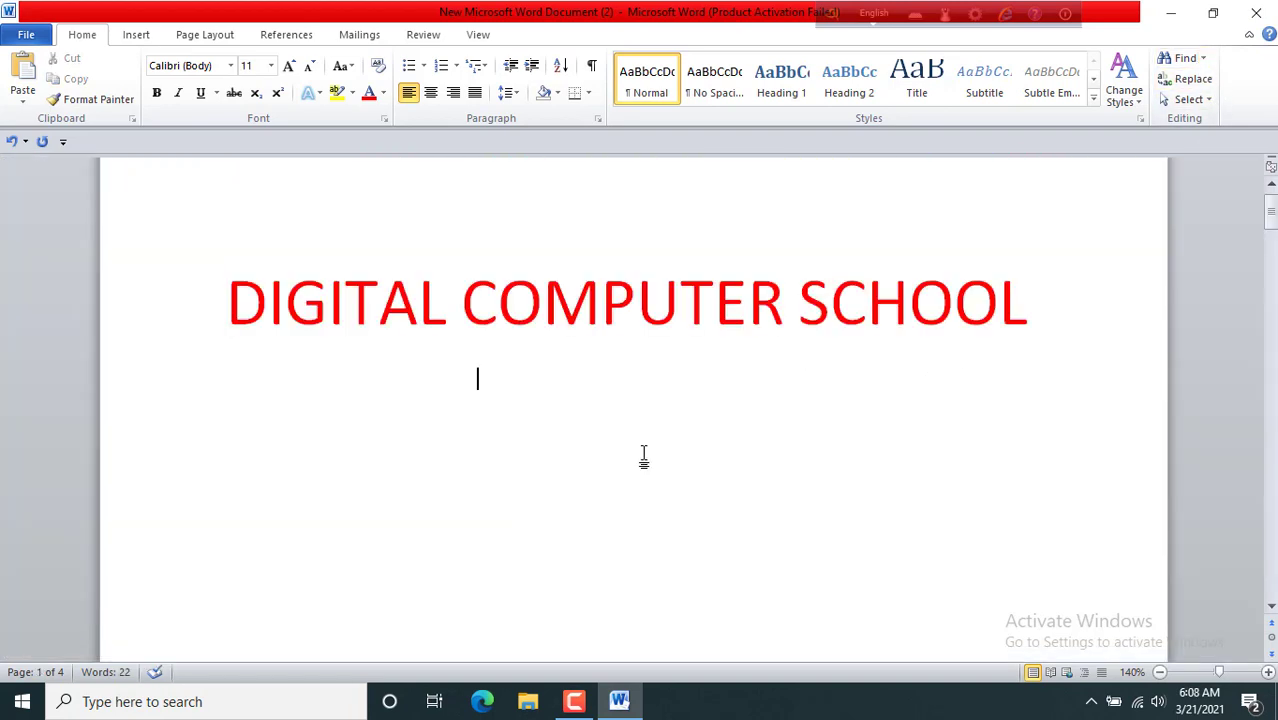
Step: Search the document for "school", view the matches as page thumbnails, and close the search pane
key(ctrl+f)
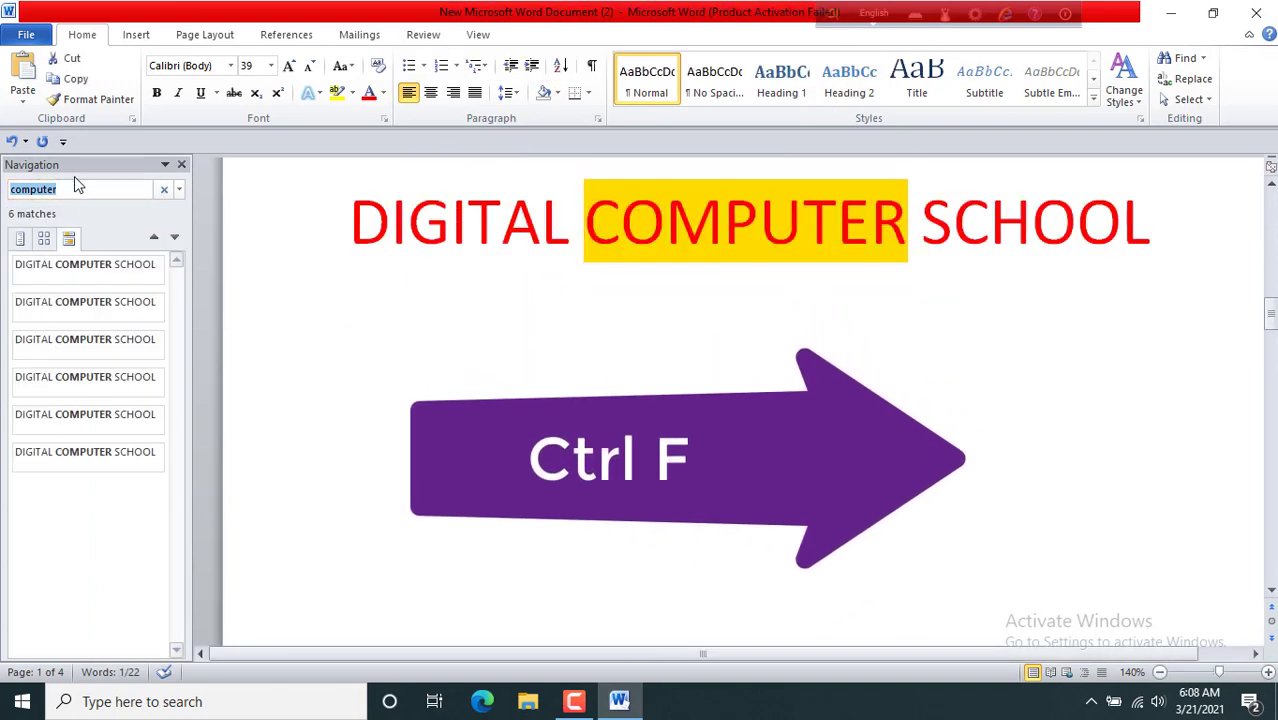
text(s)
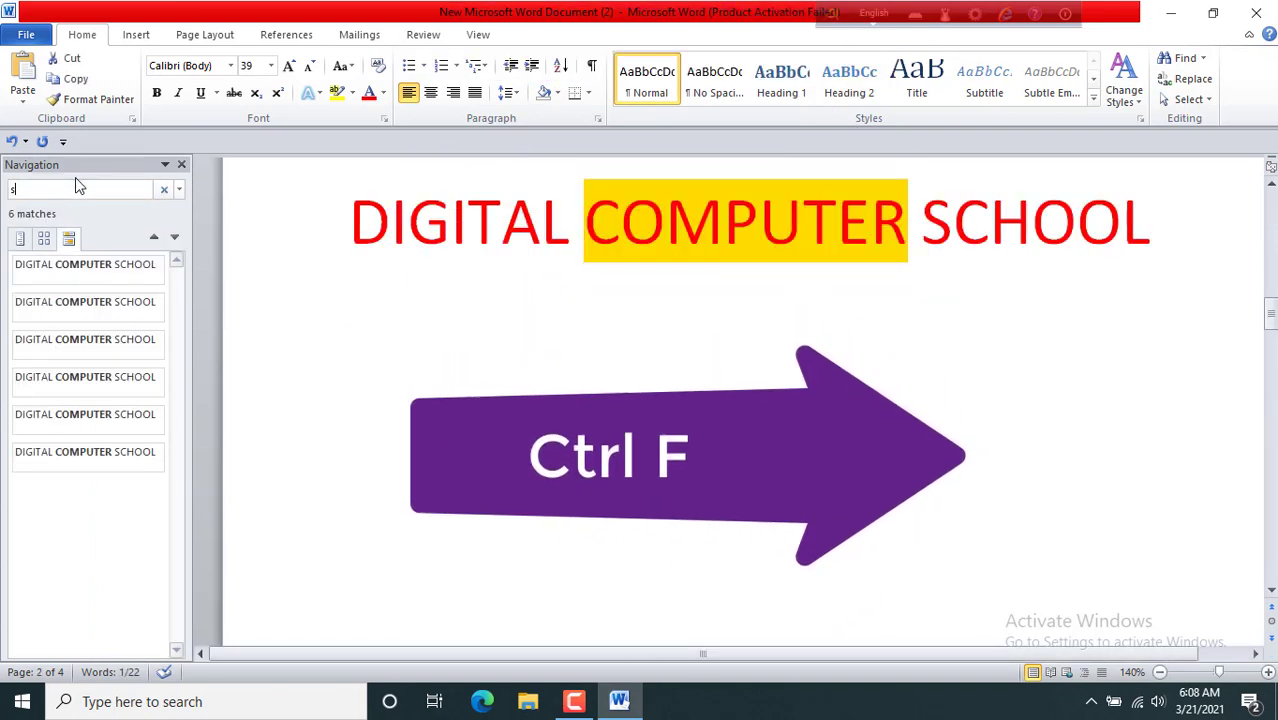
text(chool)
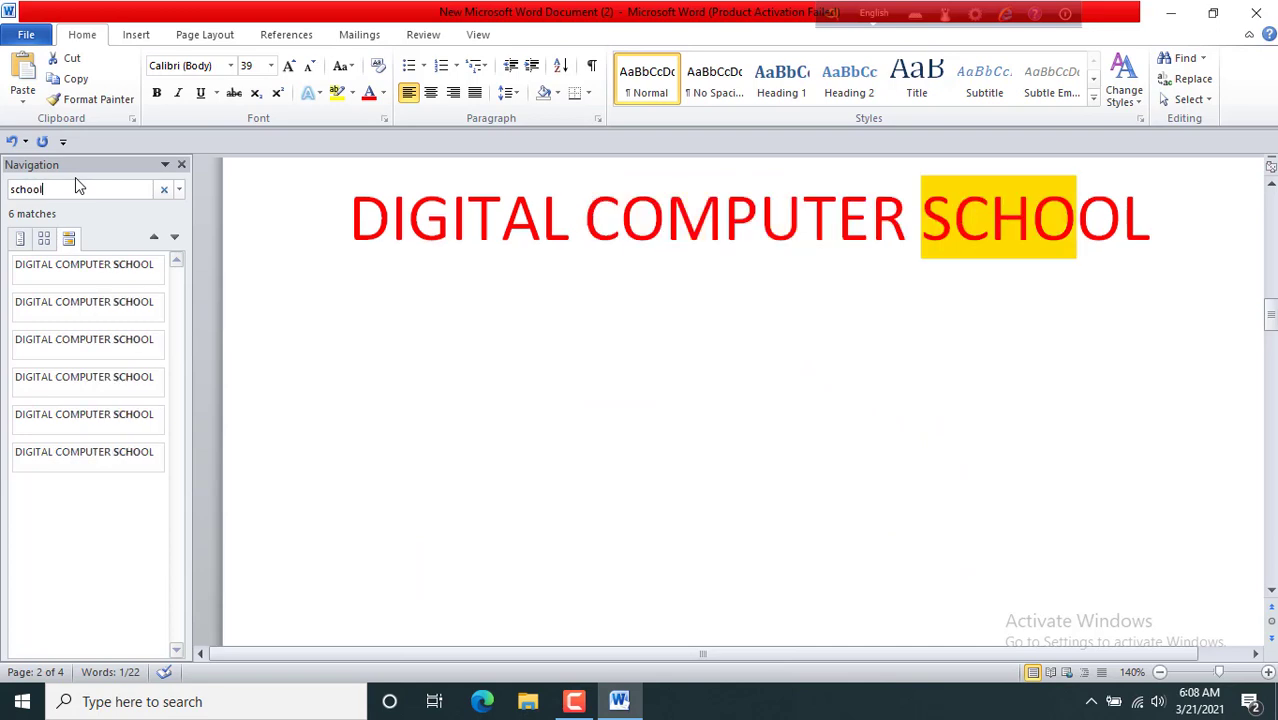
key(Return)
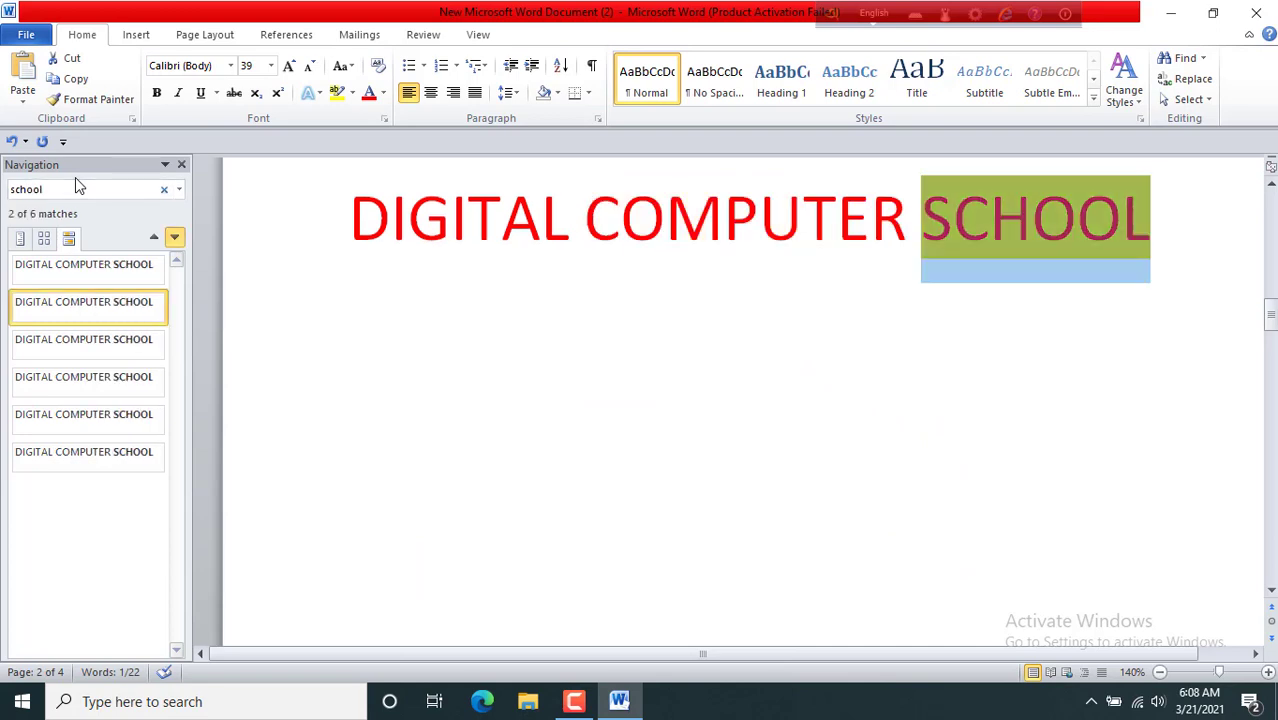
click(44, 238)
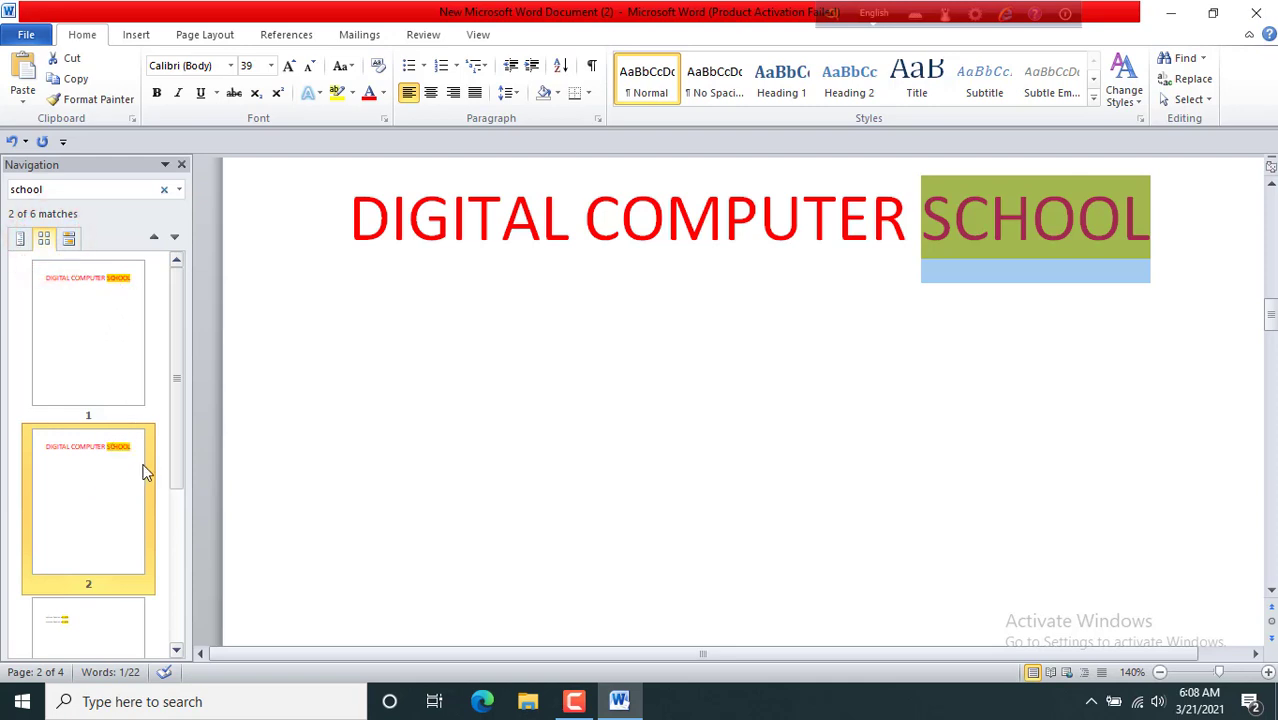
click(181, 165)
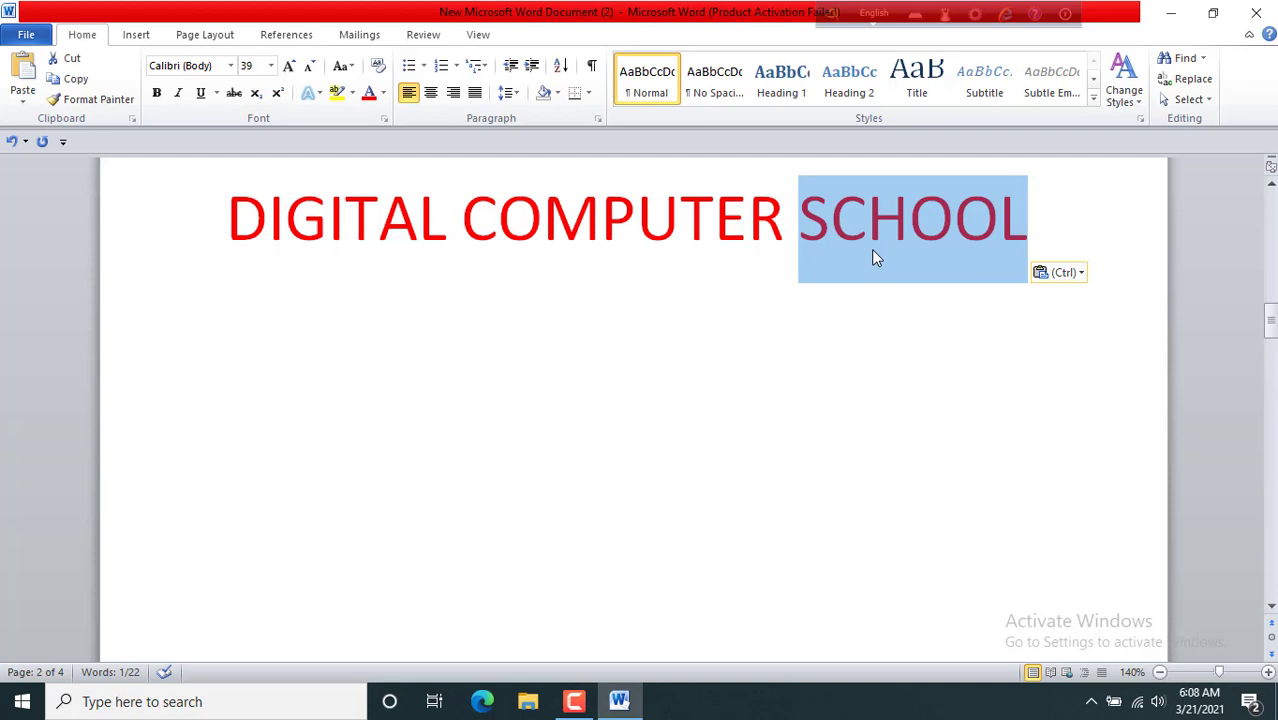
Step: Replace every occurrence of "school" with "instituute" in the whole document, including the part before the current selection
click(1183, 82)
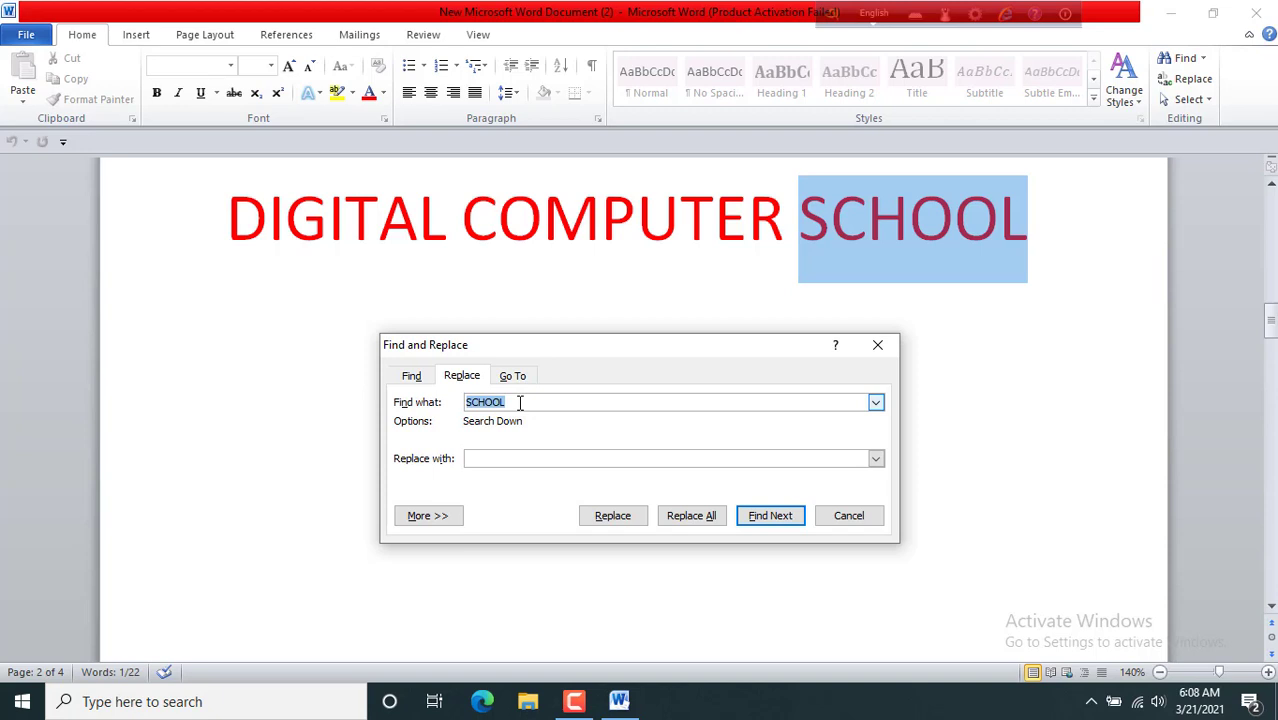
text(school)
click(492, 459)
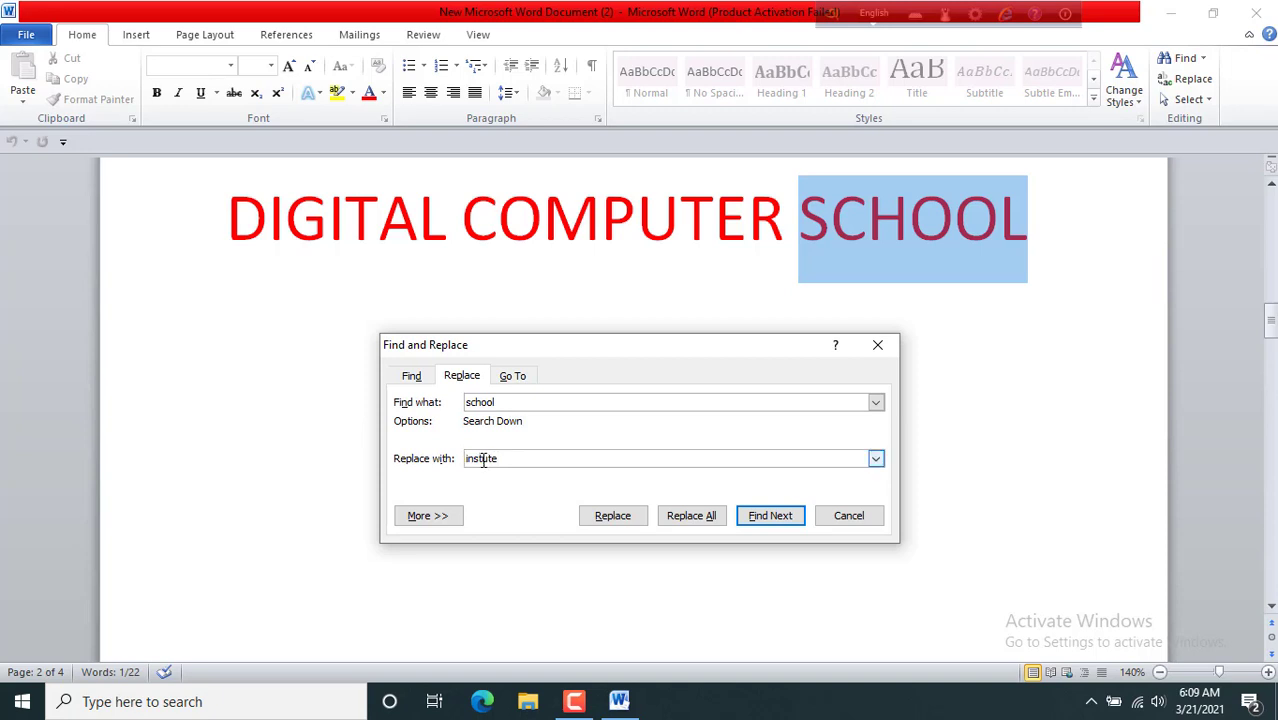
click(482, 459)
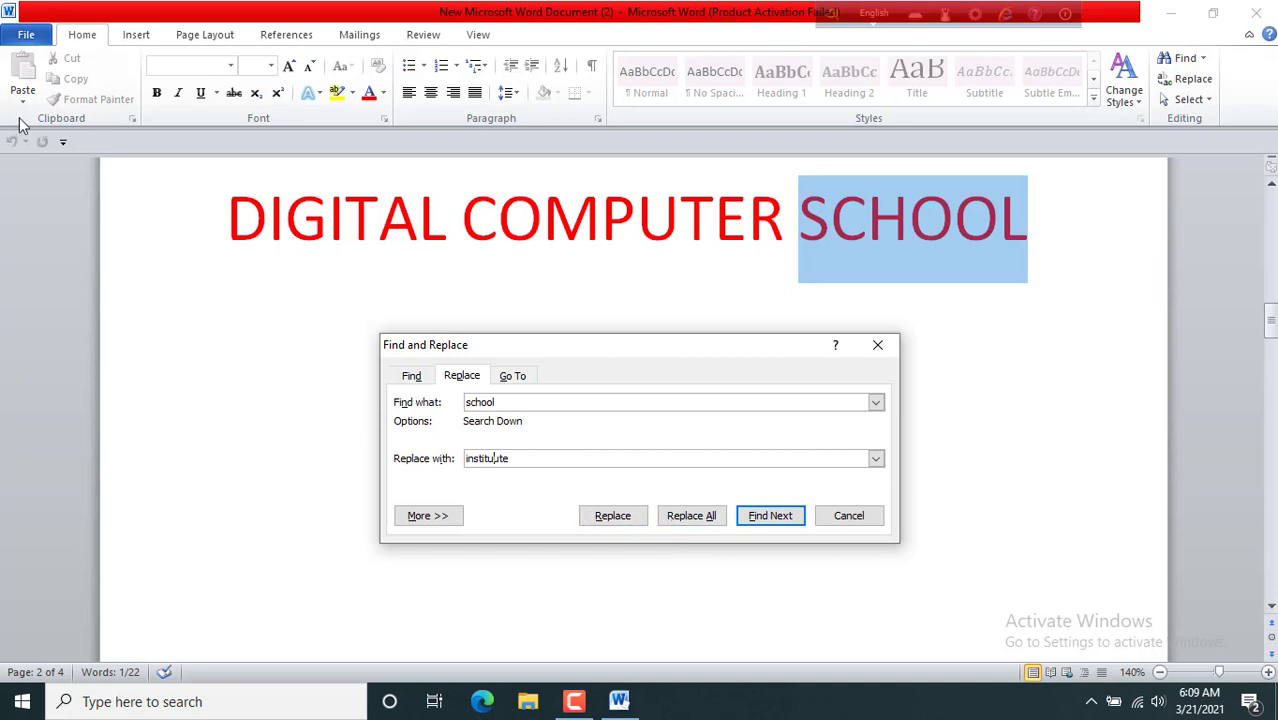
click(688, 516)
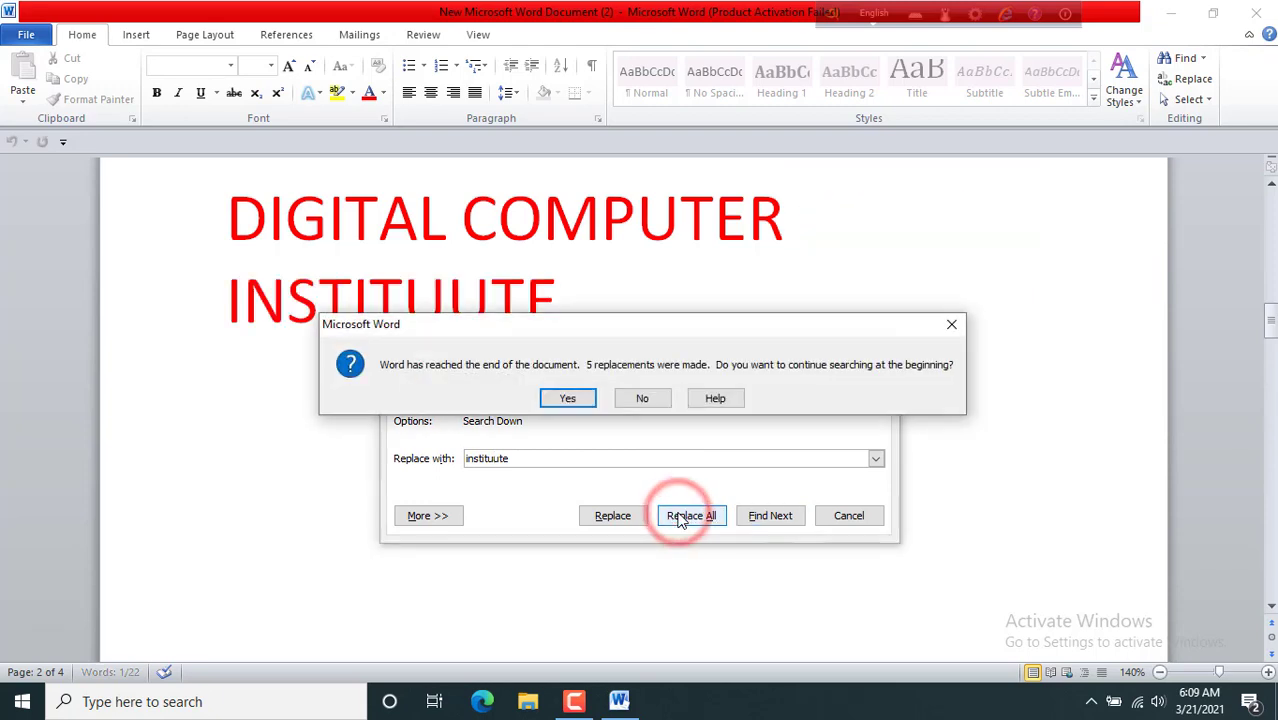
click(578, 400)
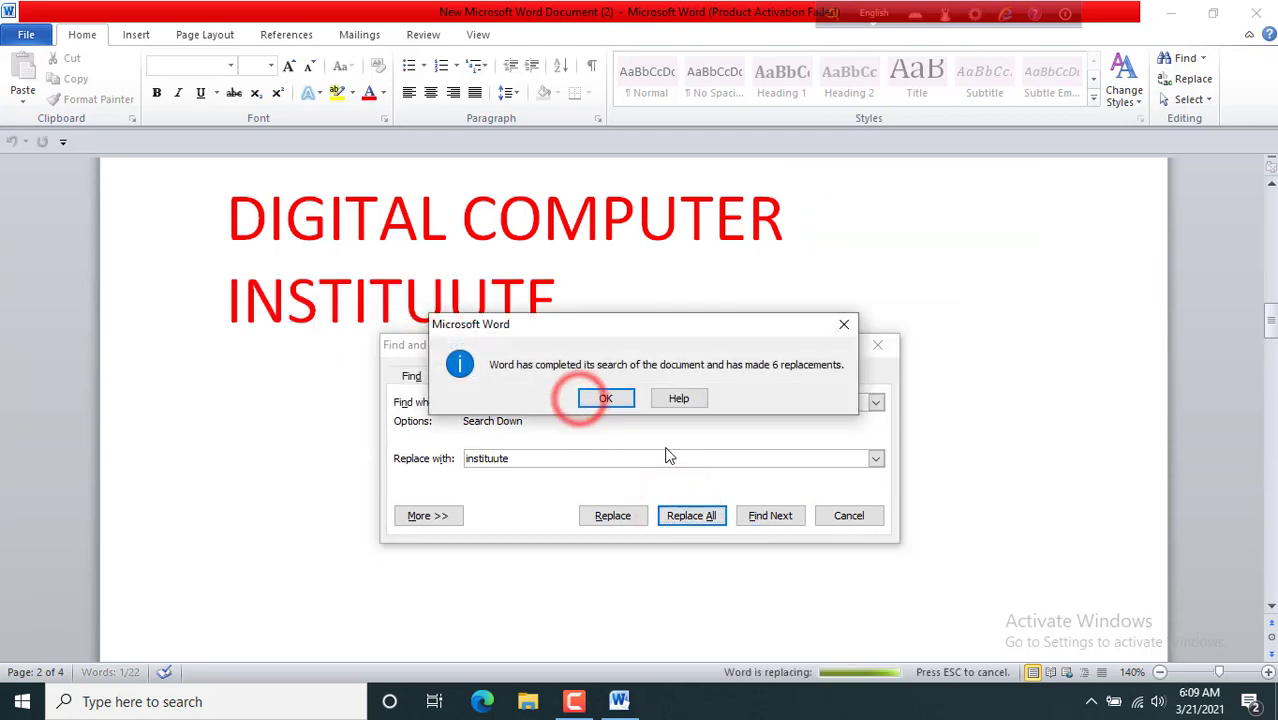
click(604, 398)
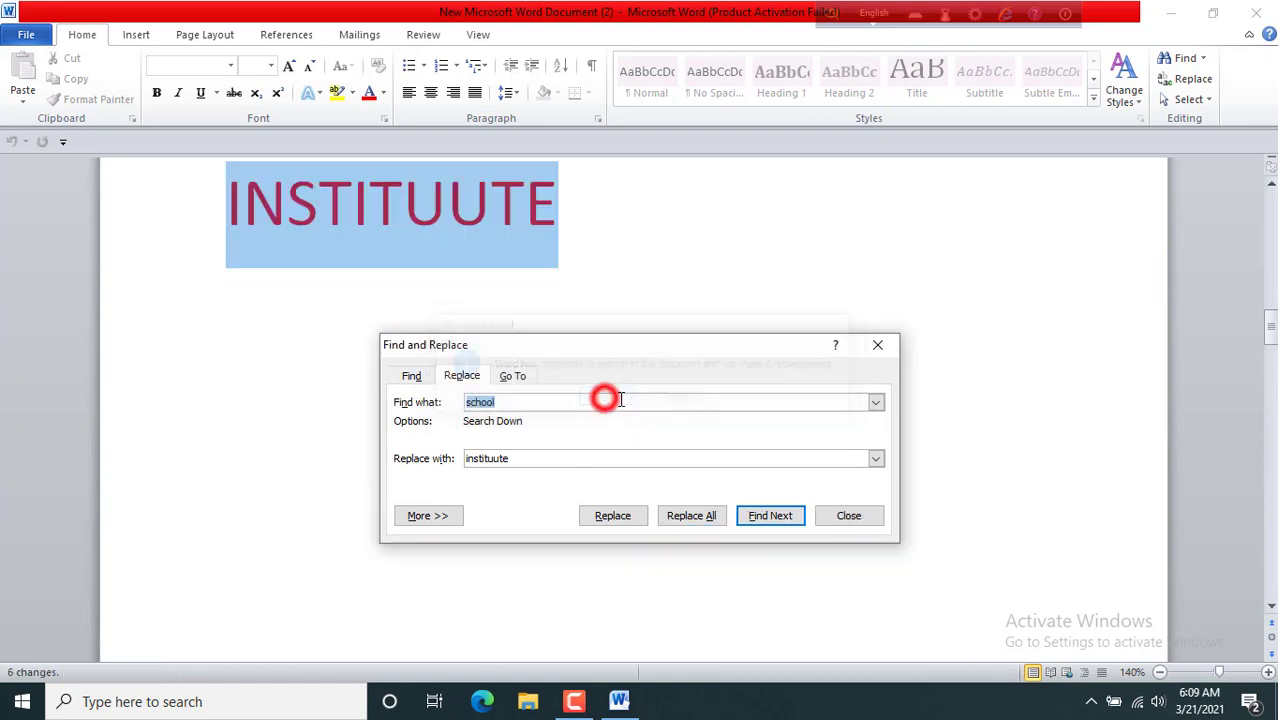
click(884, 345)
Step: Examine the replaced word in the page 2 heading and in the text lines on page 3
scroll(649, 474, down, 3)
scroll(649, 474, down, 6)
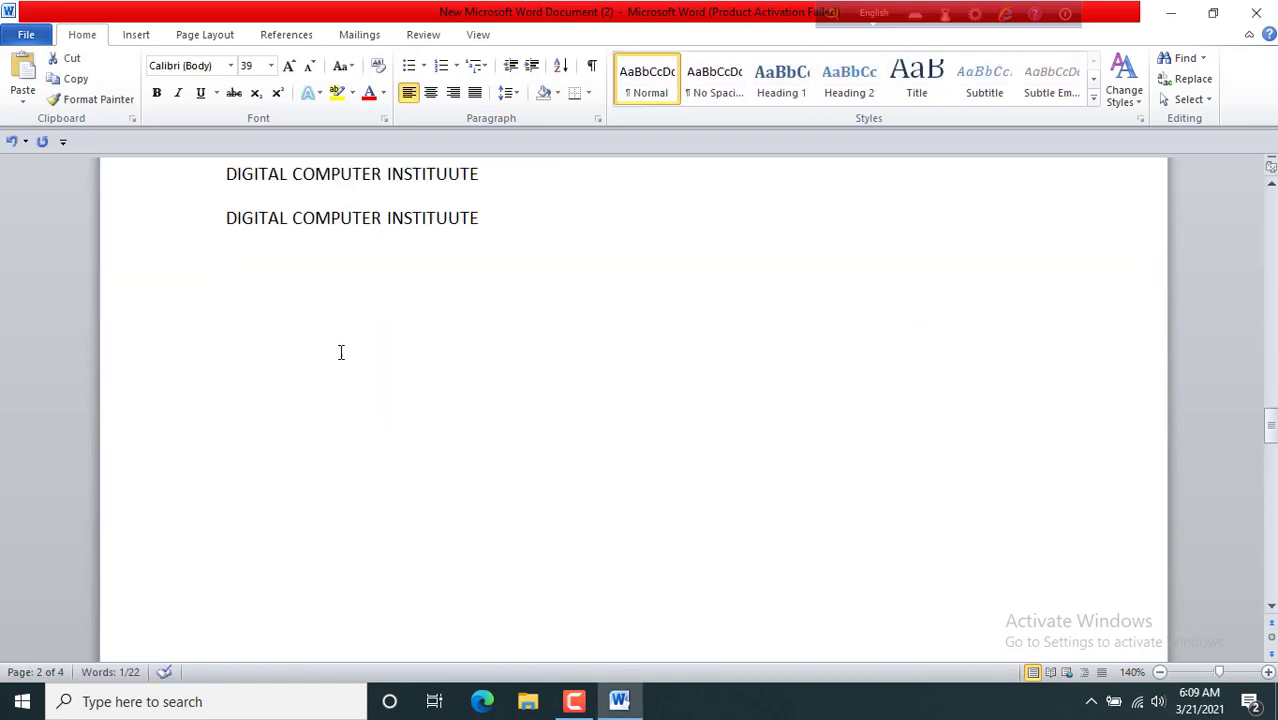
scroll(340, 351, up, 2)
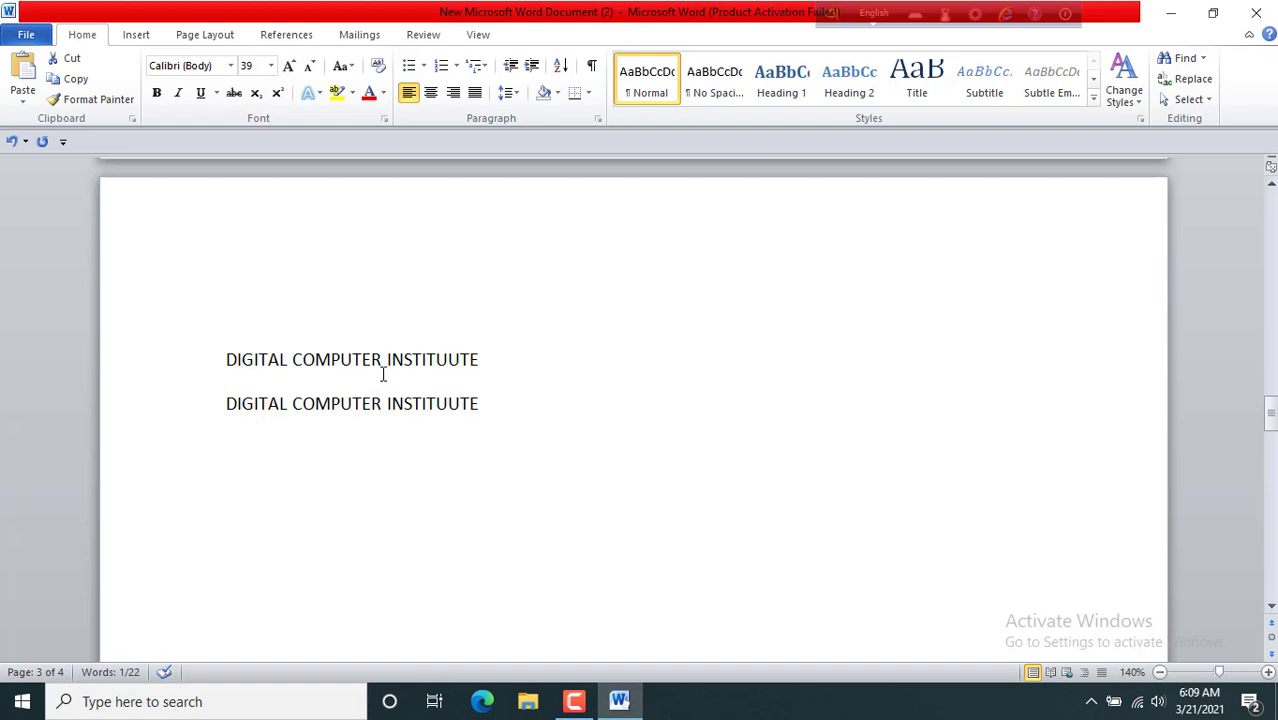
scroll(452, 405, up, 6)
double_click(452, 406)
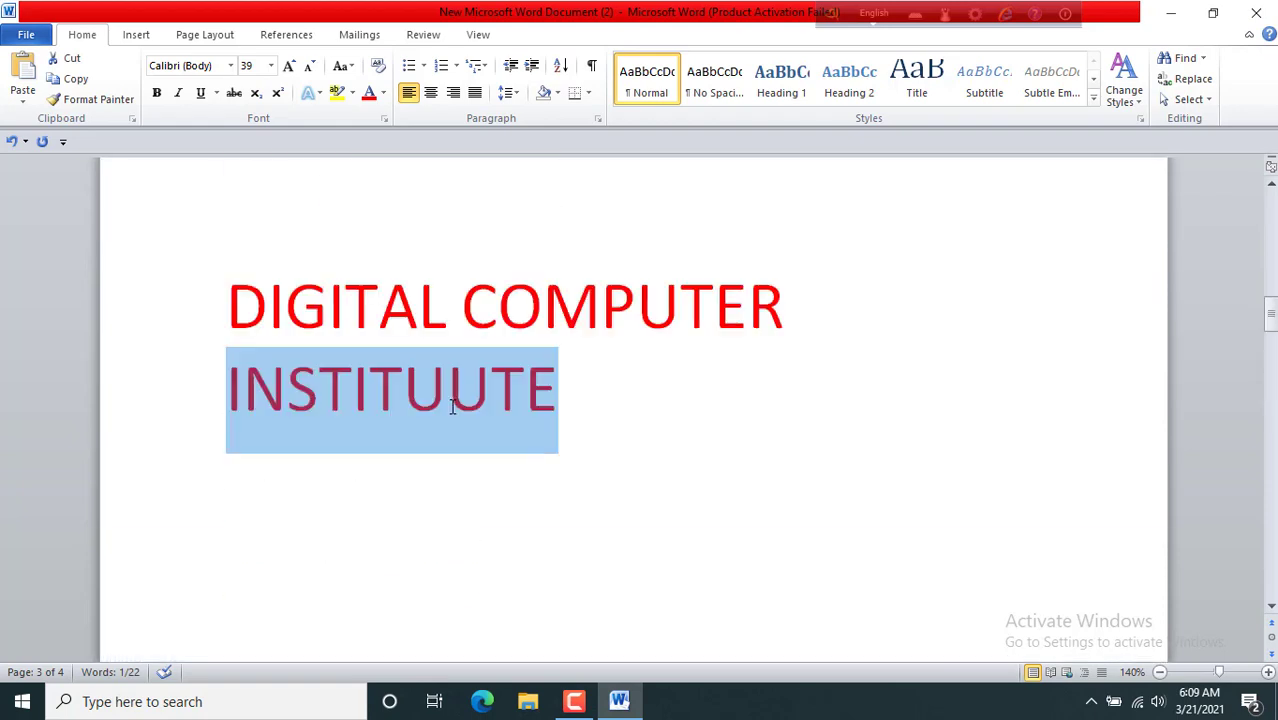
scroll(452, 406, down, 6)
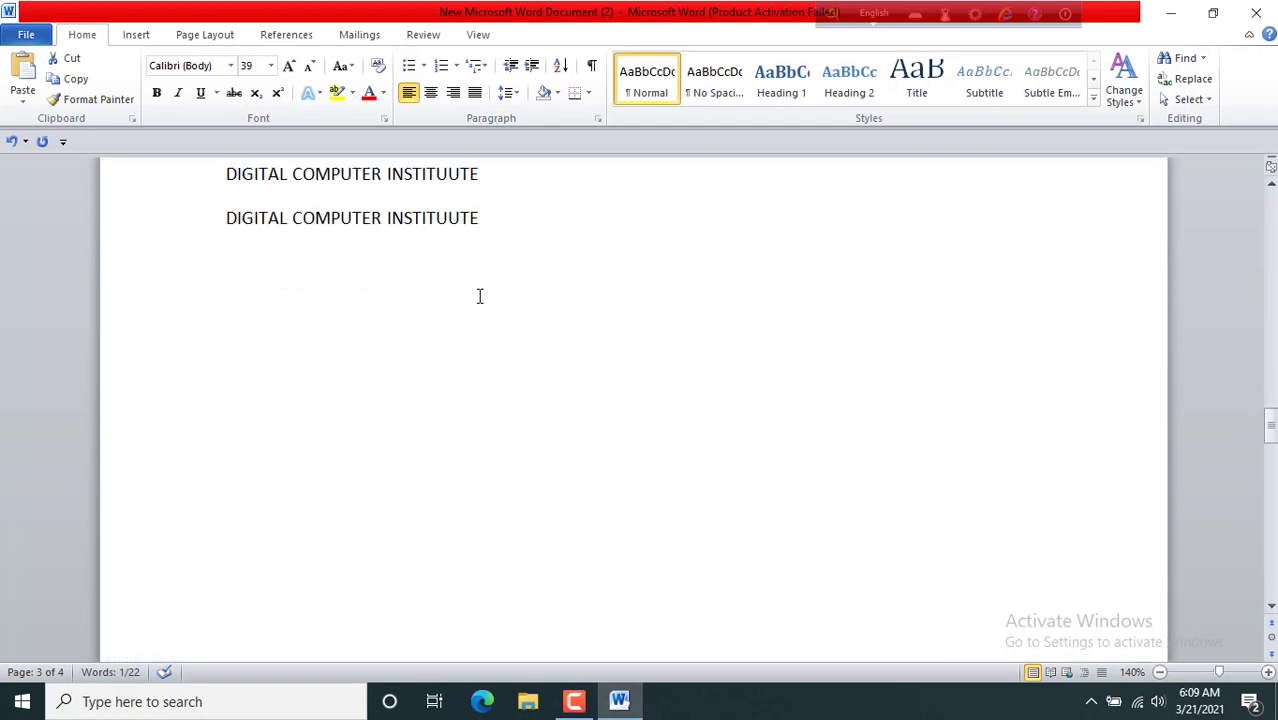
scroll(820, 446, up, 5)
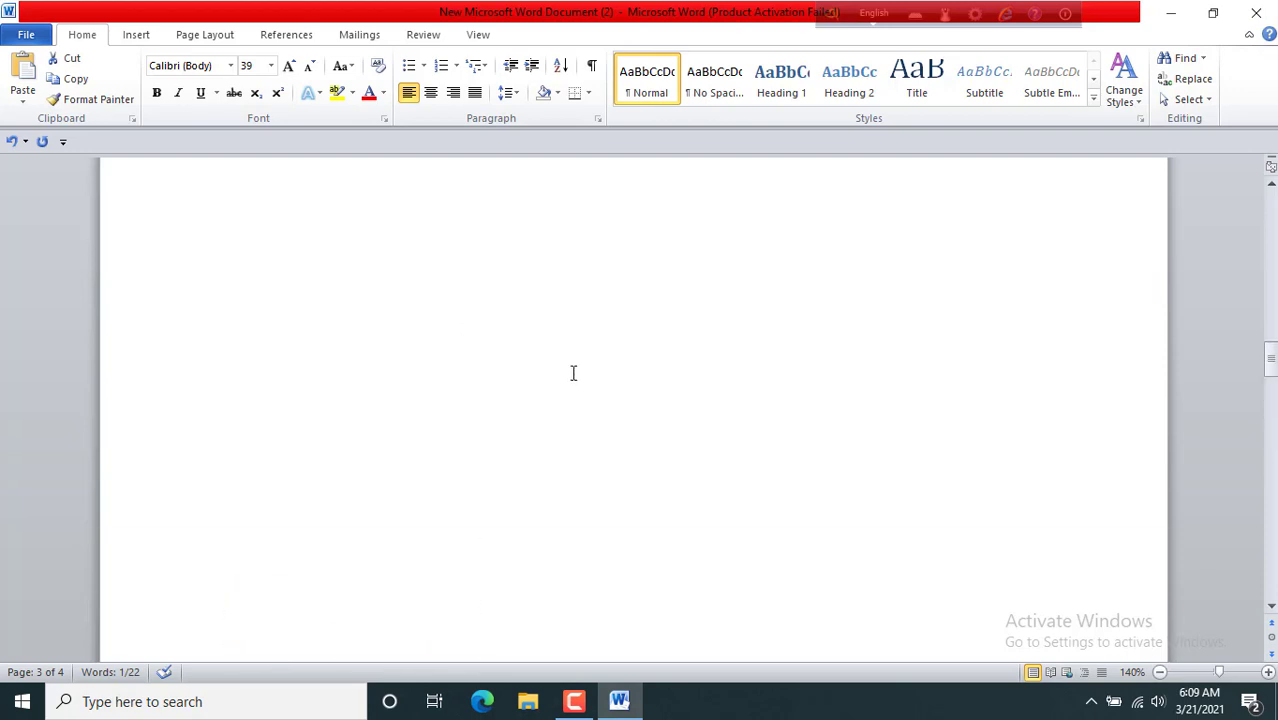
scroll(573, 373, up, 3)
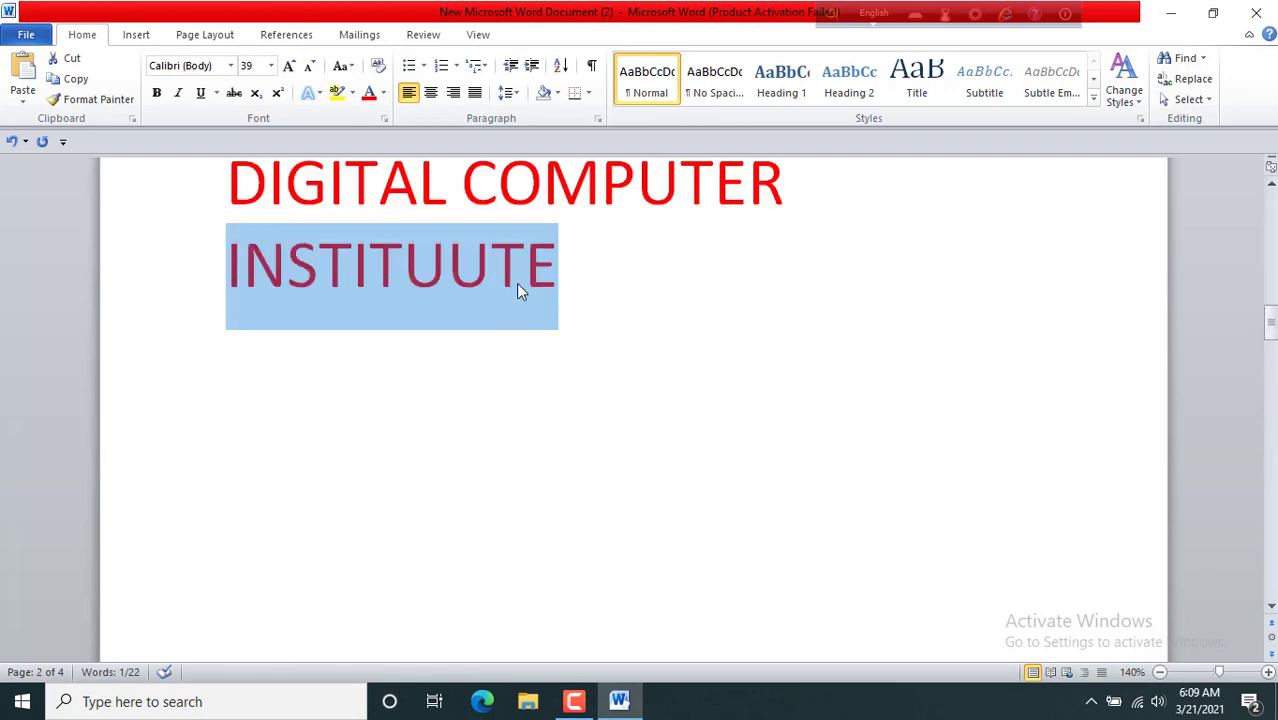
Step: Undo the replacement of "school" and right-align the heading on page 2
click(545, 310)
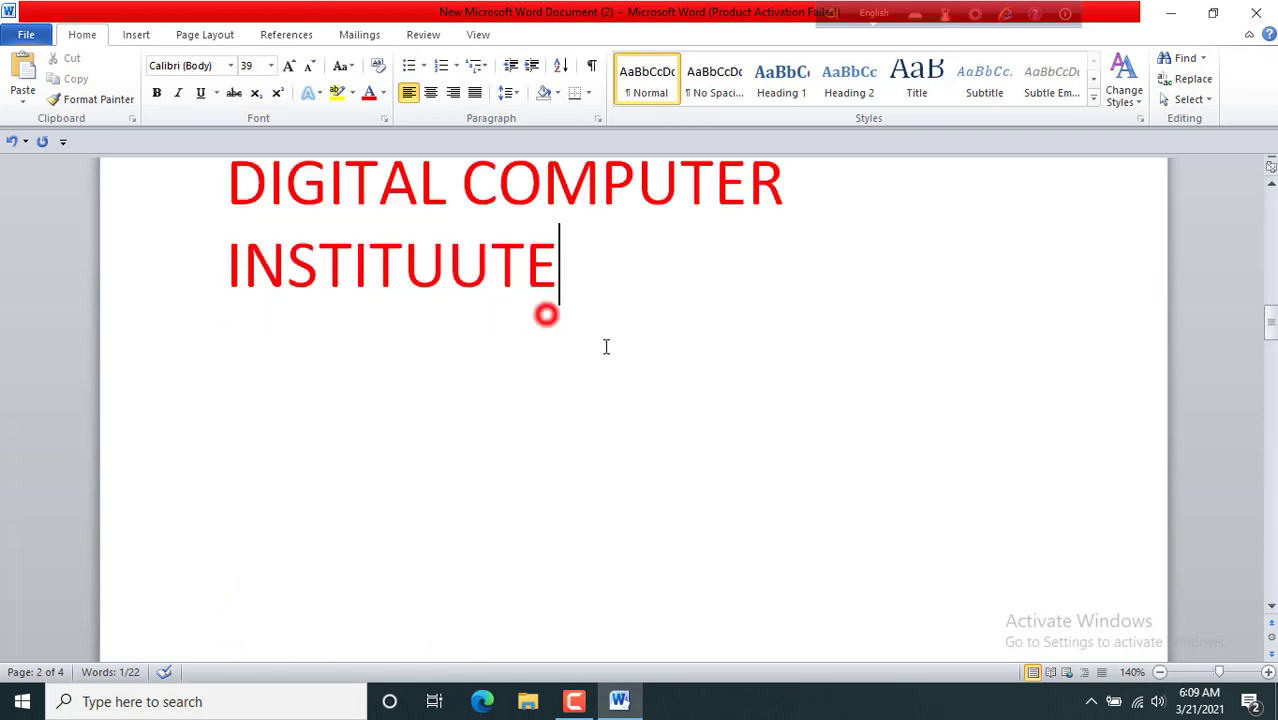
key(ctrl+z)
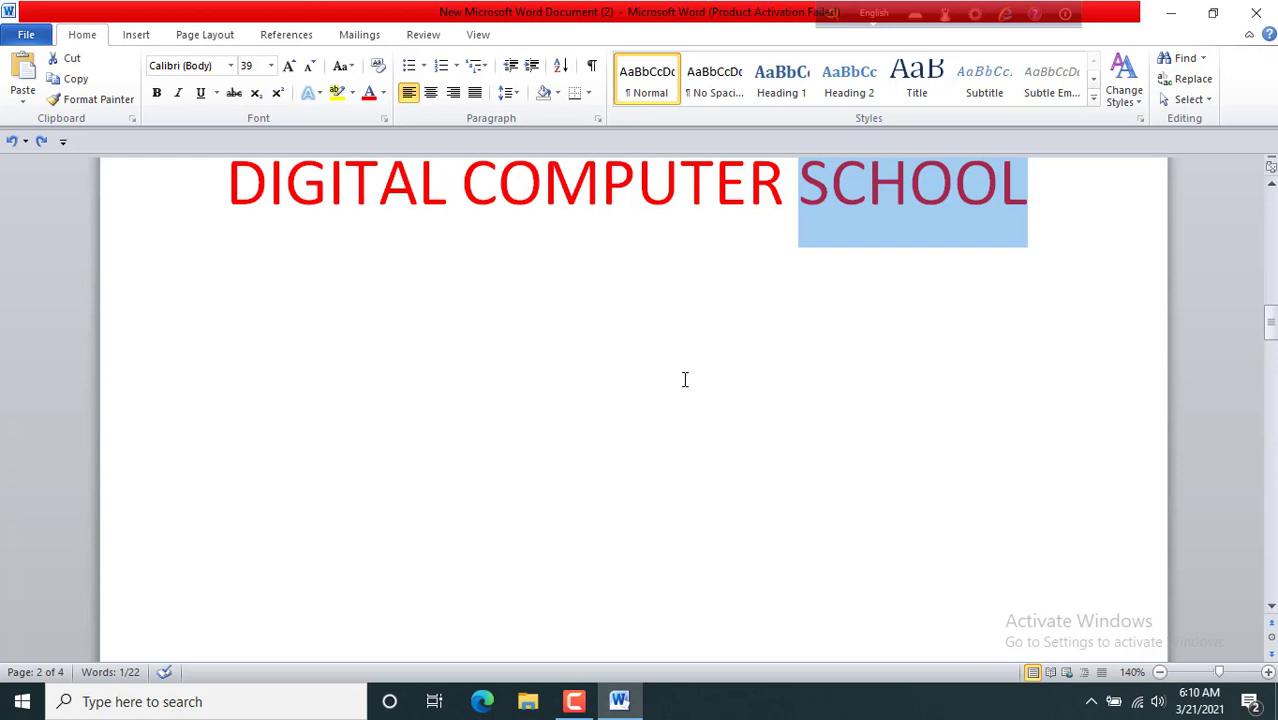
key(ctrl+r)
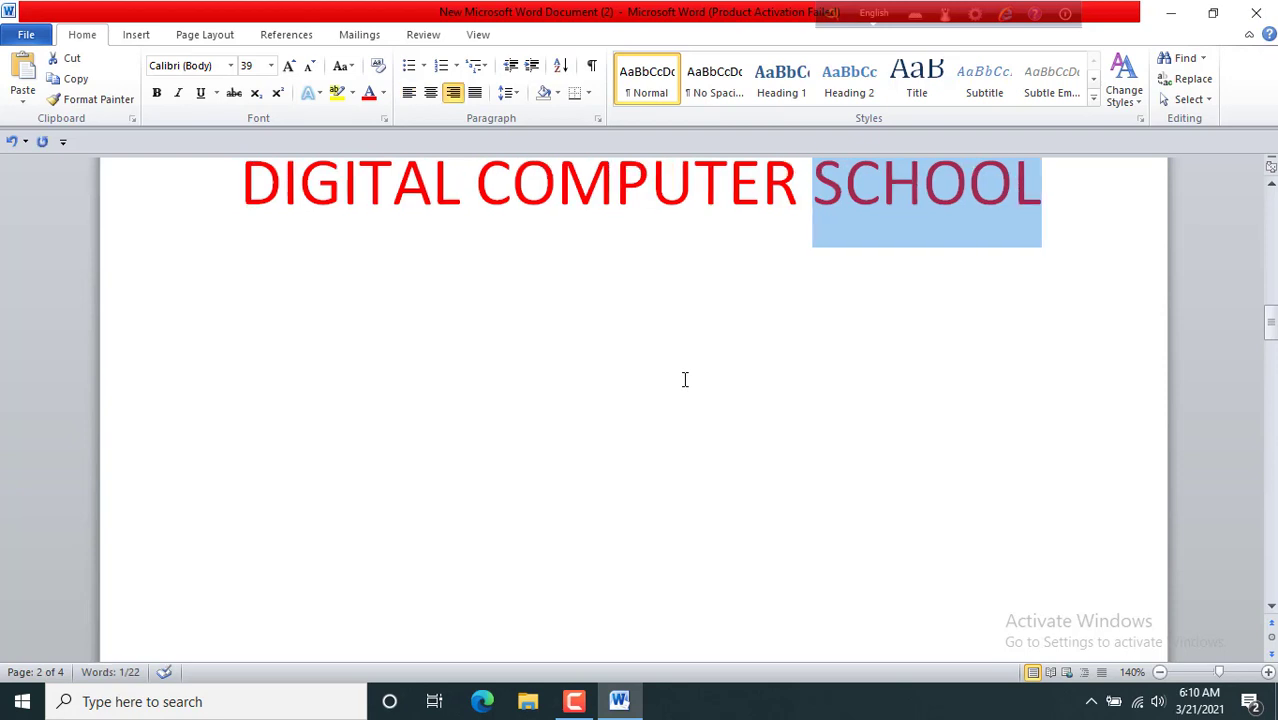
Step: Replace only the selected "SCHOOL" in the page 2 heading with "instituute" and close the Find and Replace dialog
key(ctrl+h)
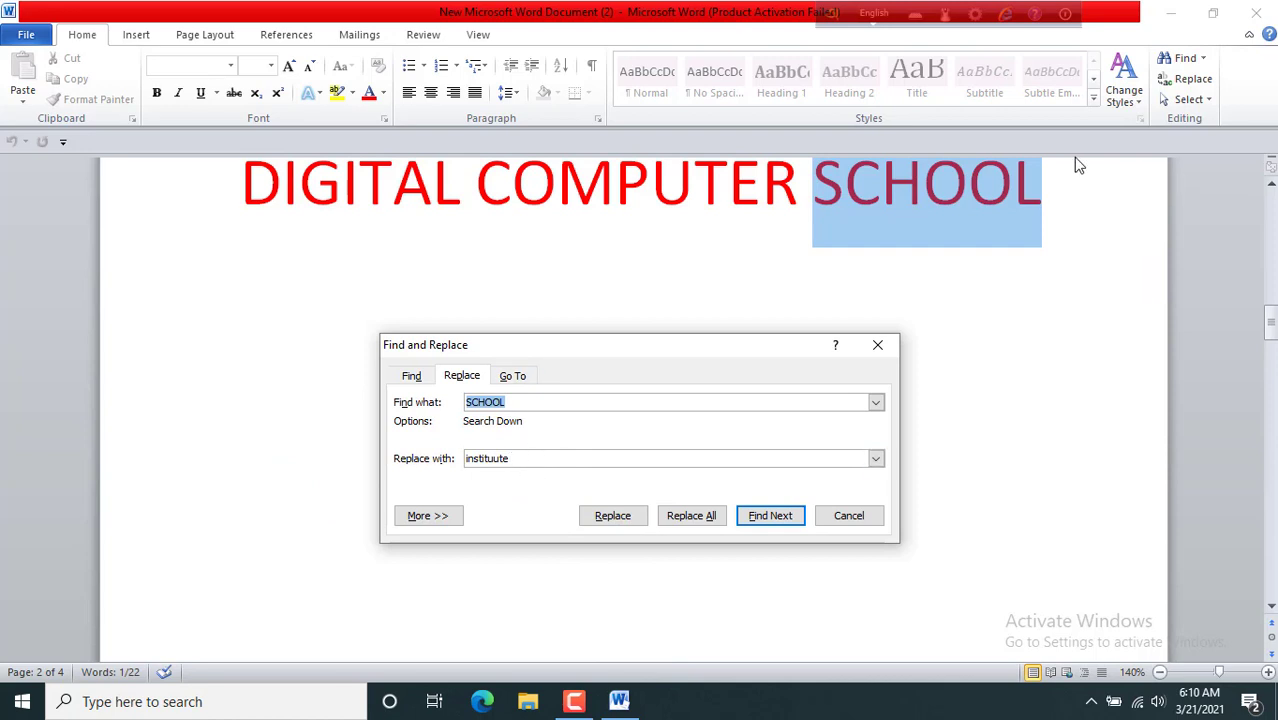
click(615, 515)
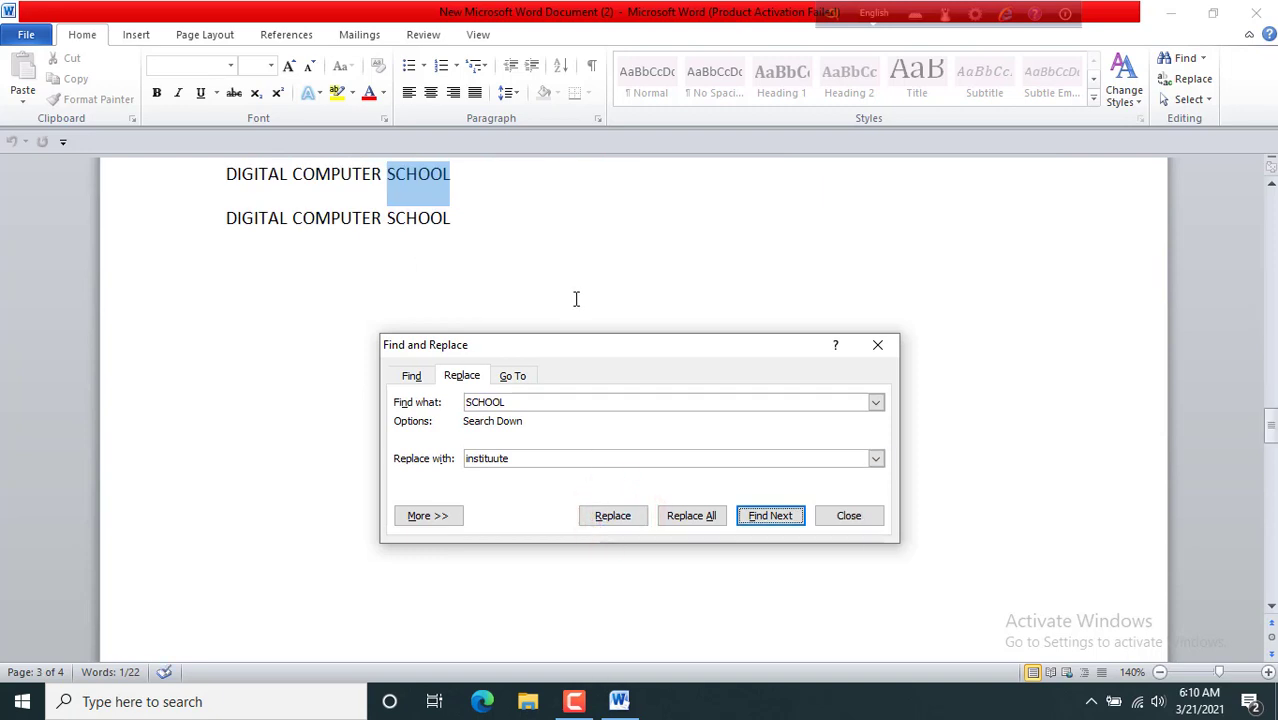
click(860, 515)
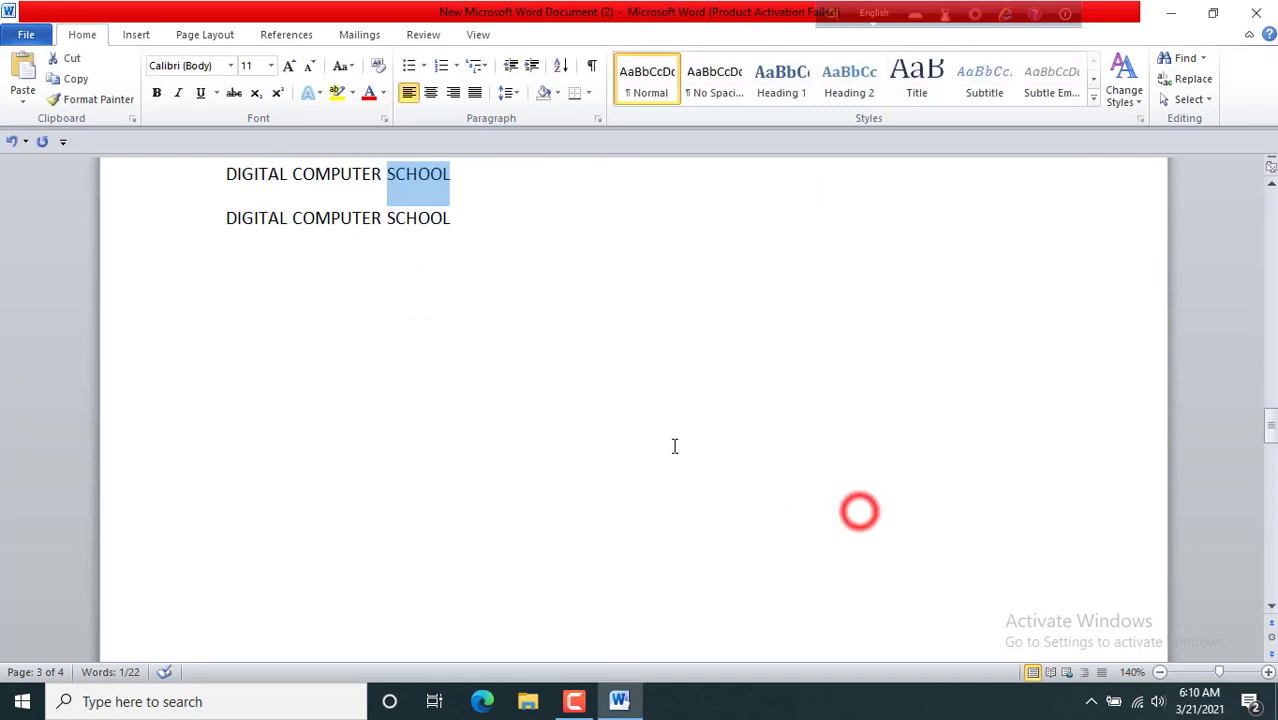
Step: Copy the "DIGITAL COMPUTER INSTITUUTE" heading on page 2 and paste it on a new line directly below
scroll(670, 440, down, 10)
click(940, 403)
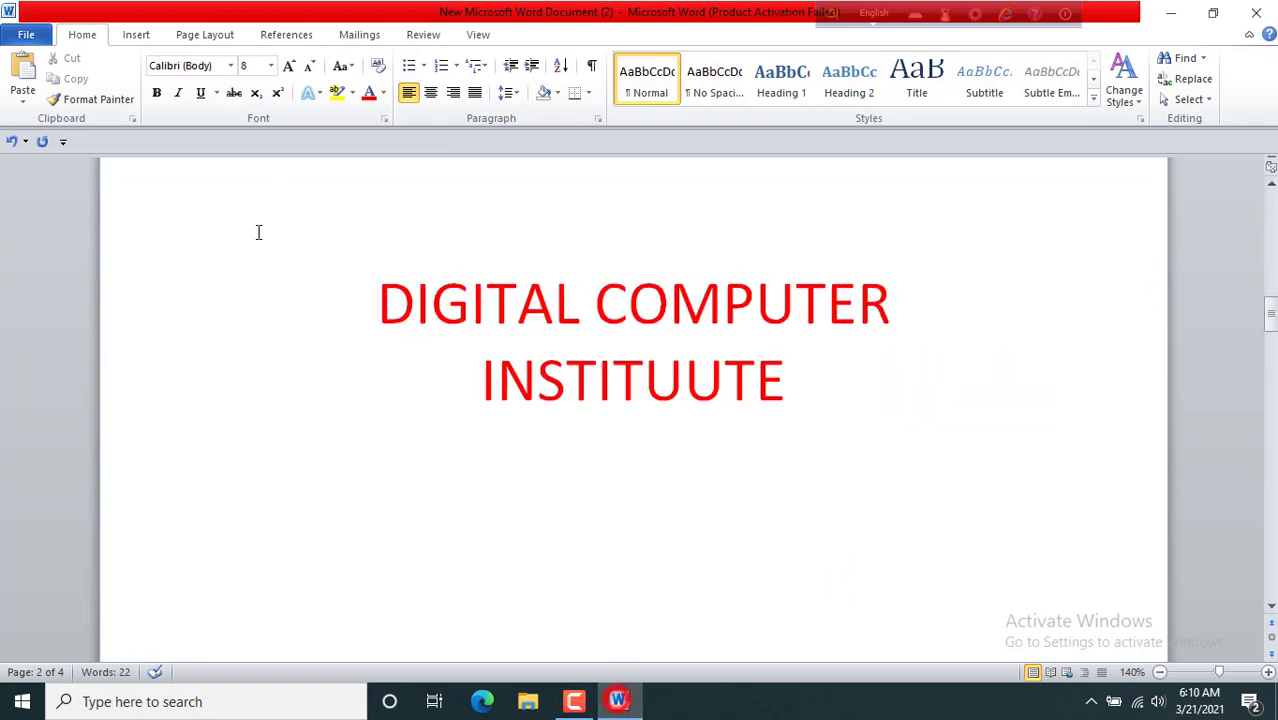
drag(337, 271, 996, 411)
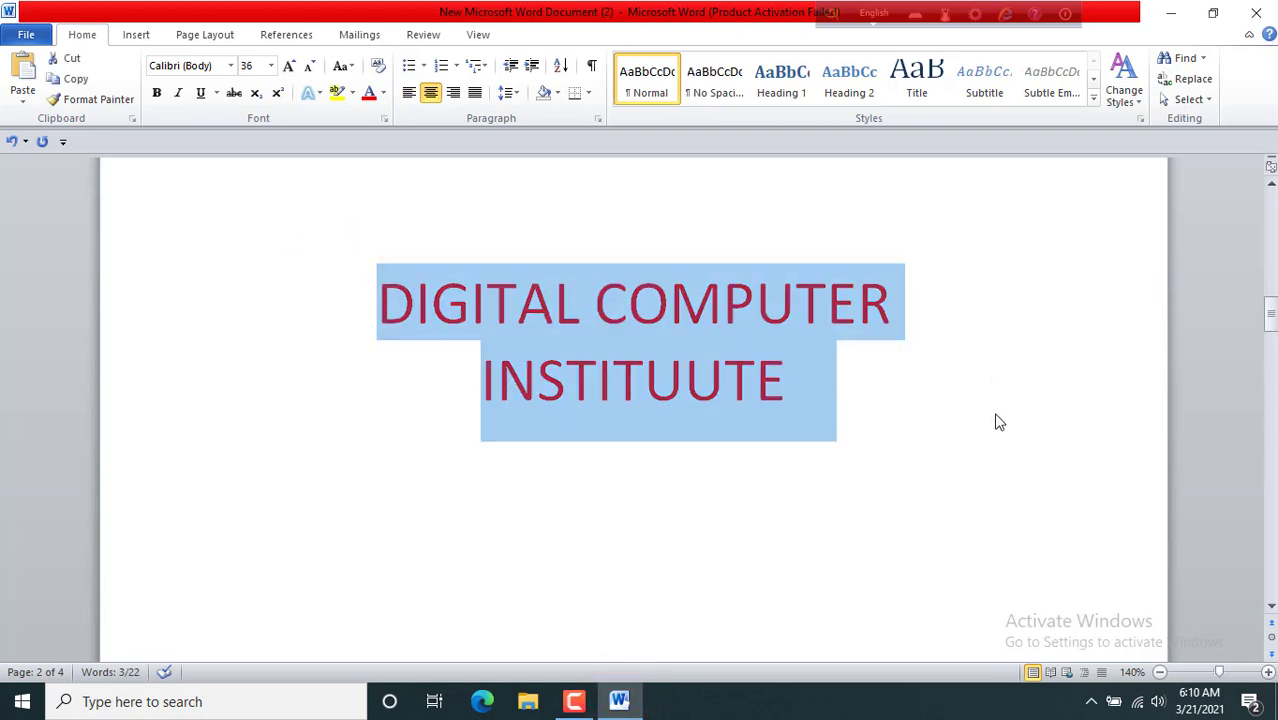
key(ctrl+c)
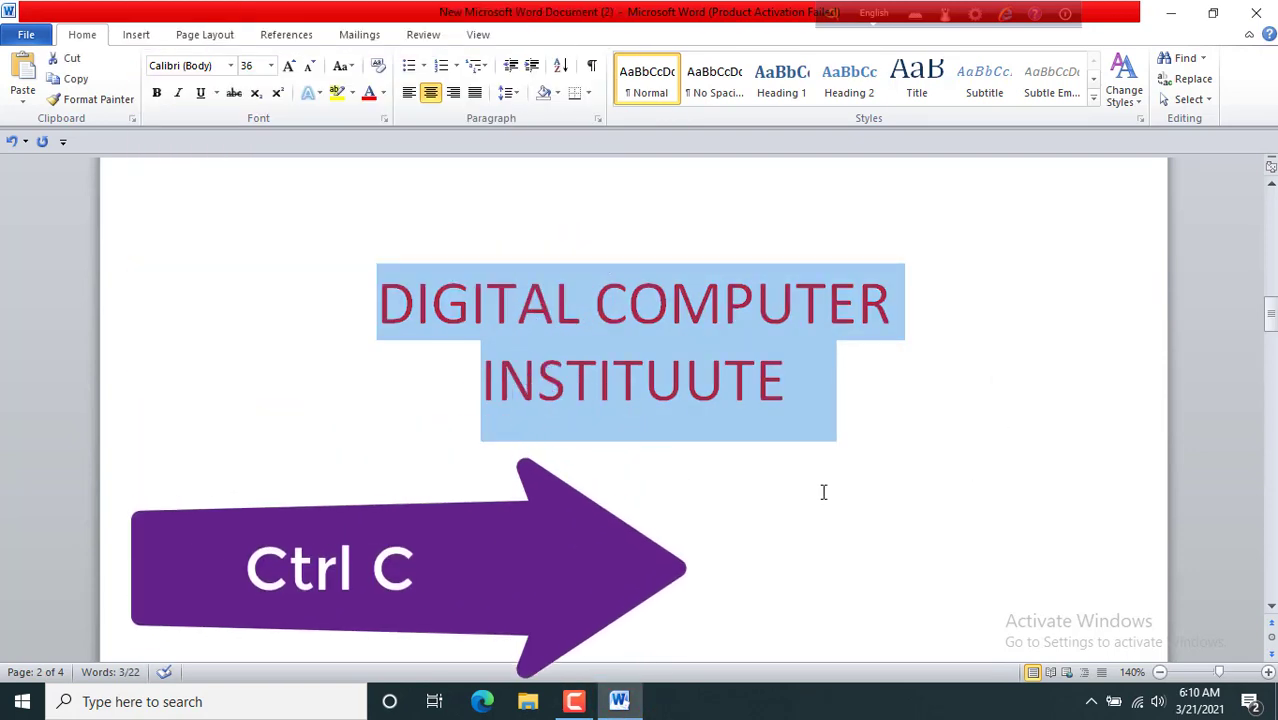
click(788, 400)
key(Return)
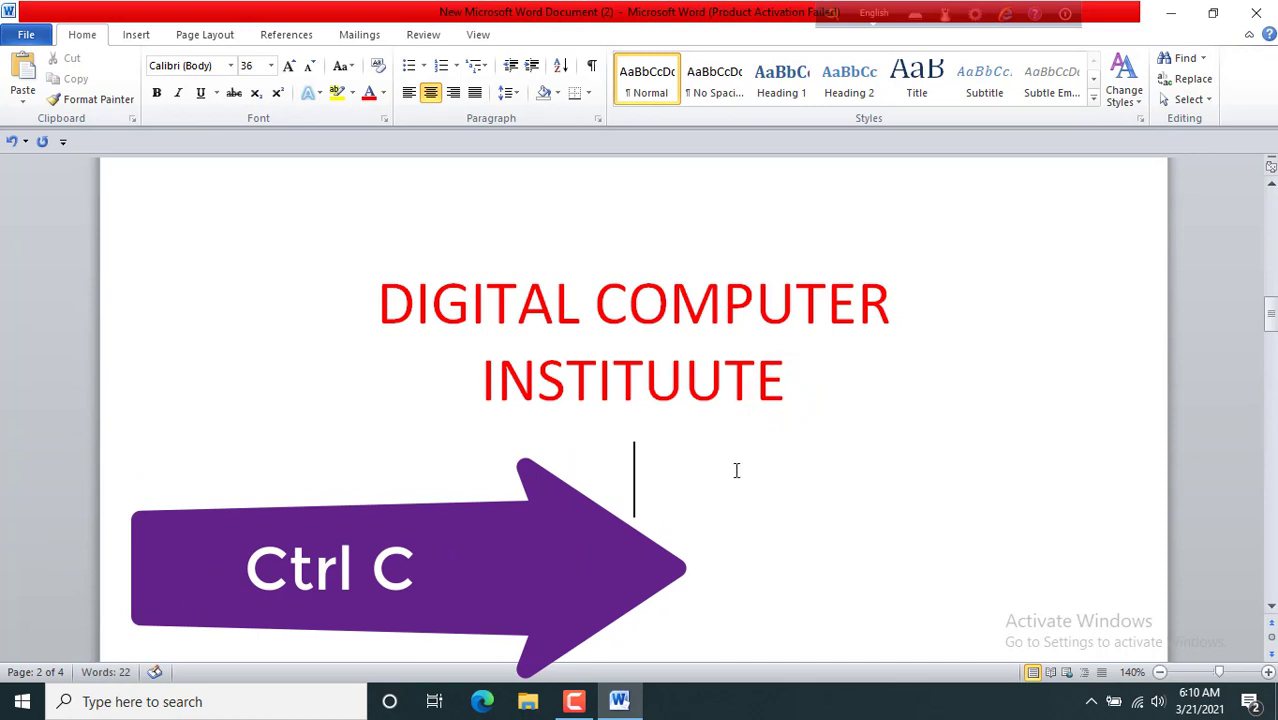
key(ctrl+v)
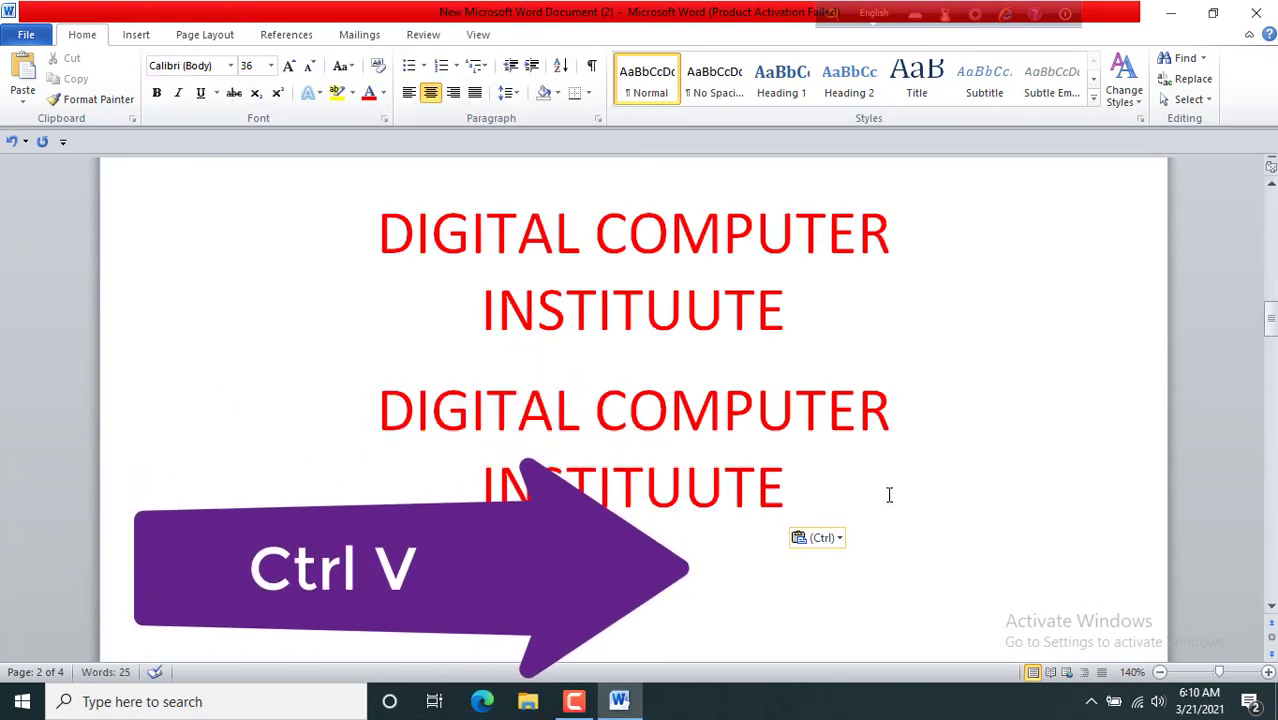
Step: Cut the duplicate heading from page 2 and paste it on page 3 below the "DIGITAL COMPUTER SCHOOL" lines
drag(785, 490, 411, 372)
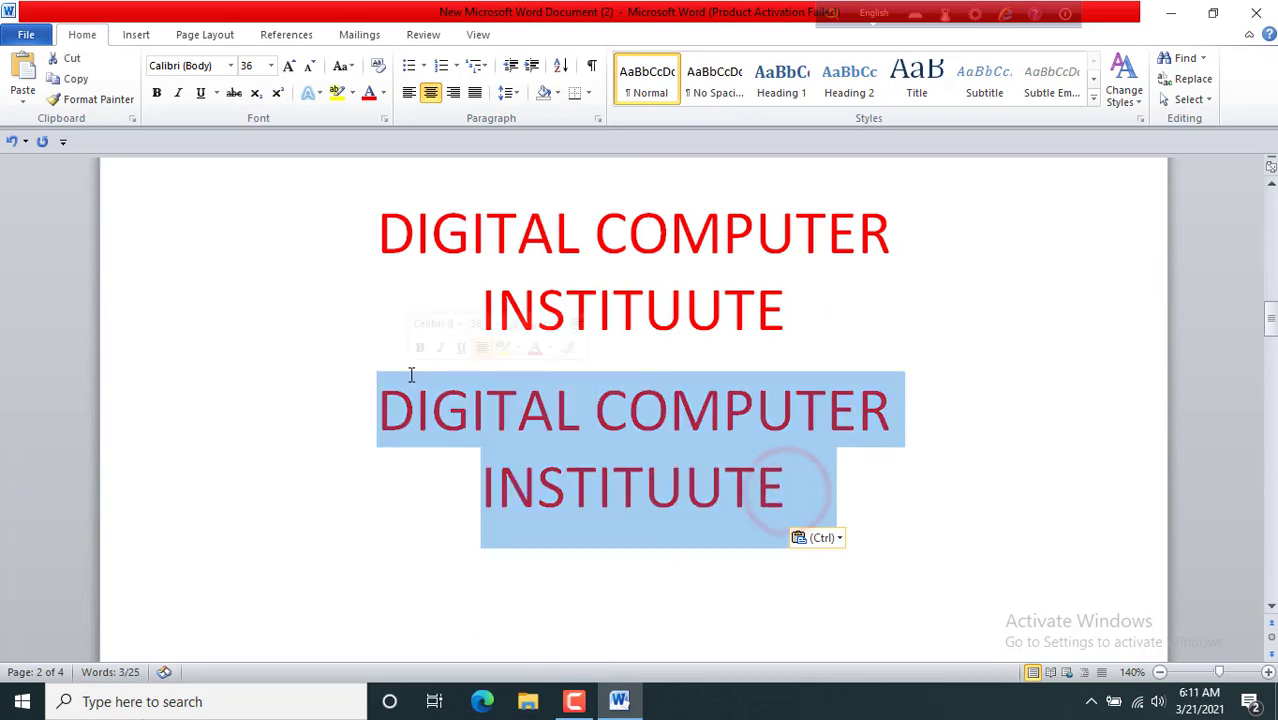
key(ctrl+x)
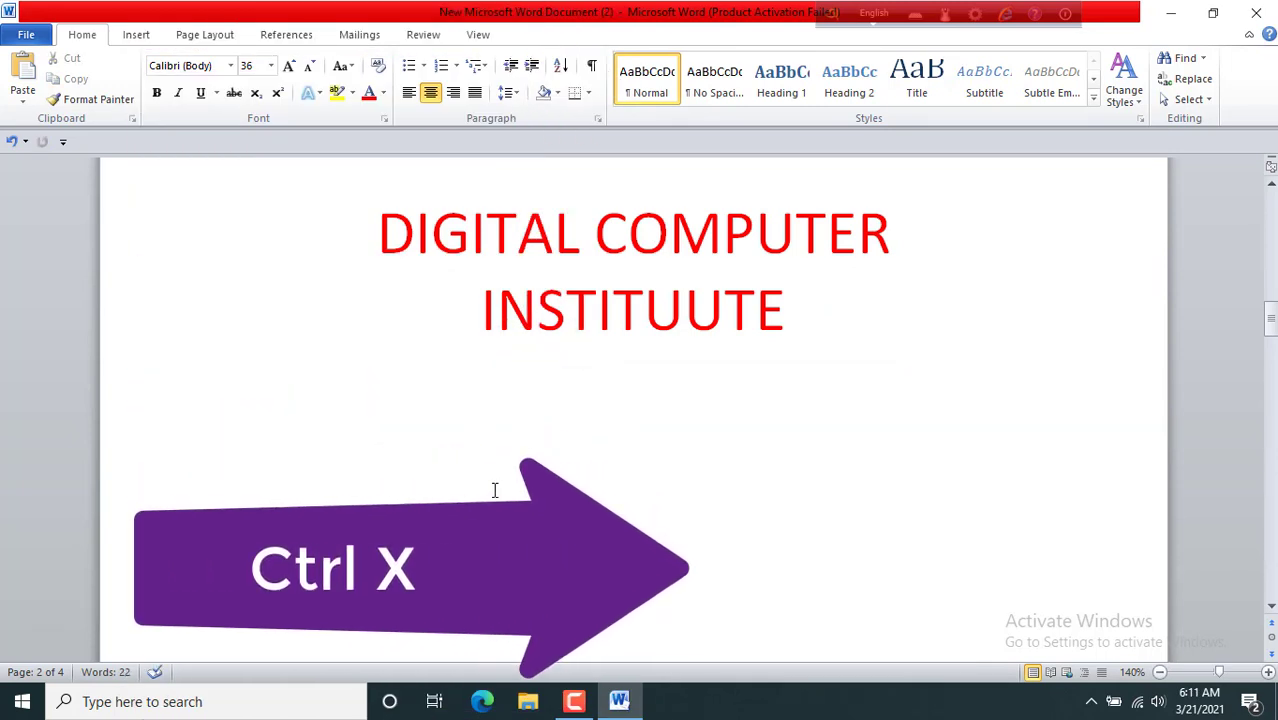
scroll(500, 488, down, 3)
scroll(507, 484, down, 8)
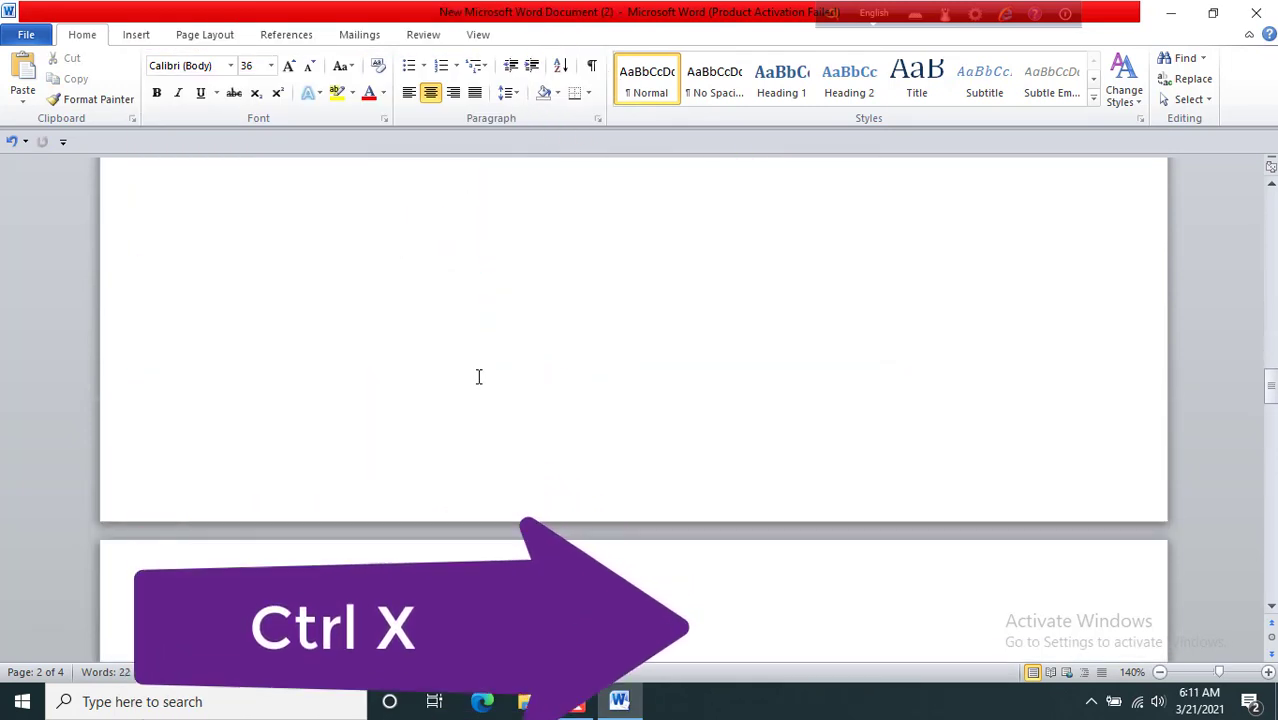
click(404, 409)
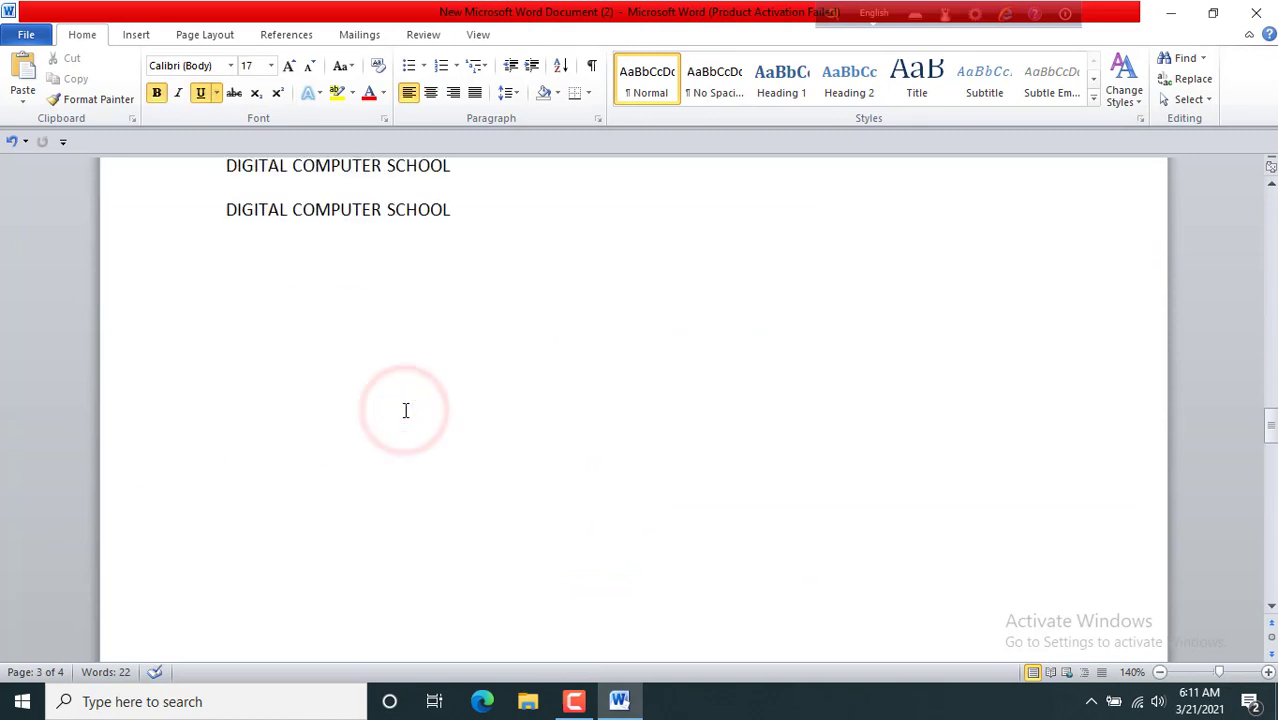
key(ctrl+v)
Step: Paste another copy of the heading directly below the page 2 heading and remove that copy again
scroll(730, 468, up, 5)
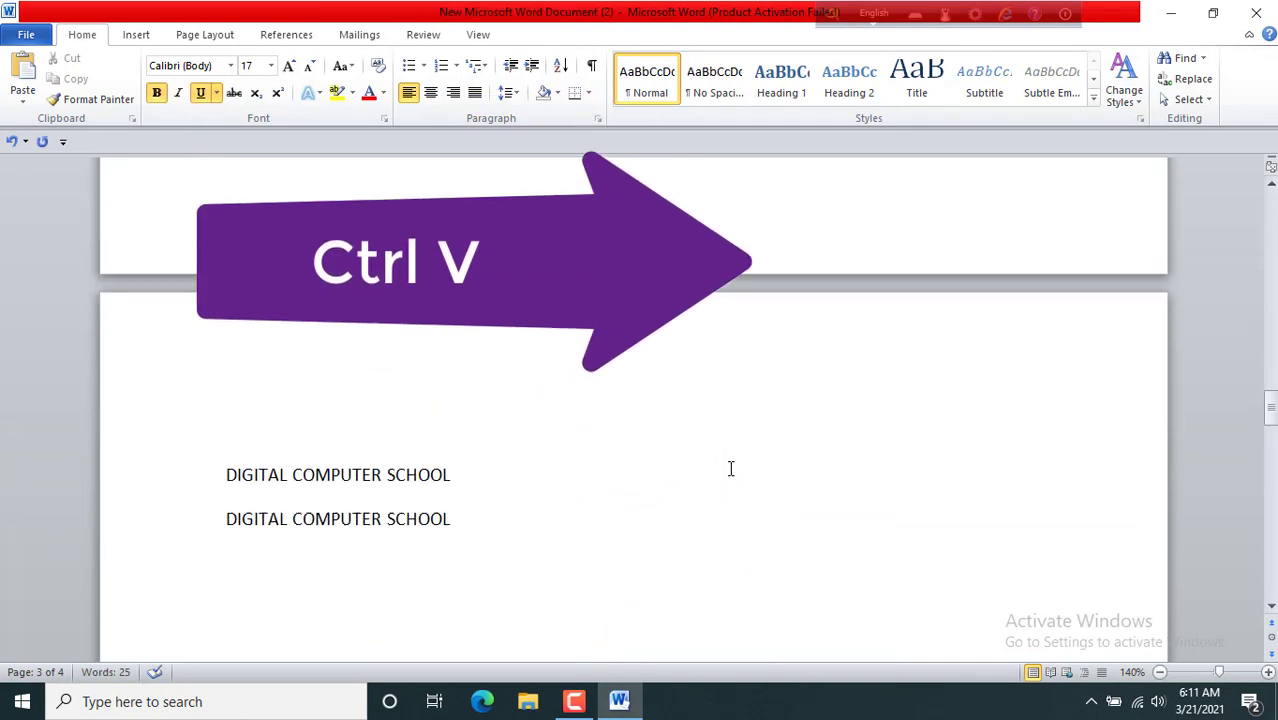
scroll(730, 468, up, 12)
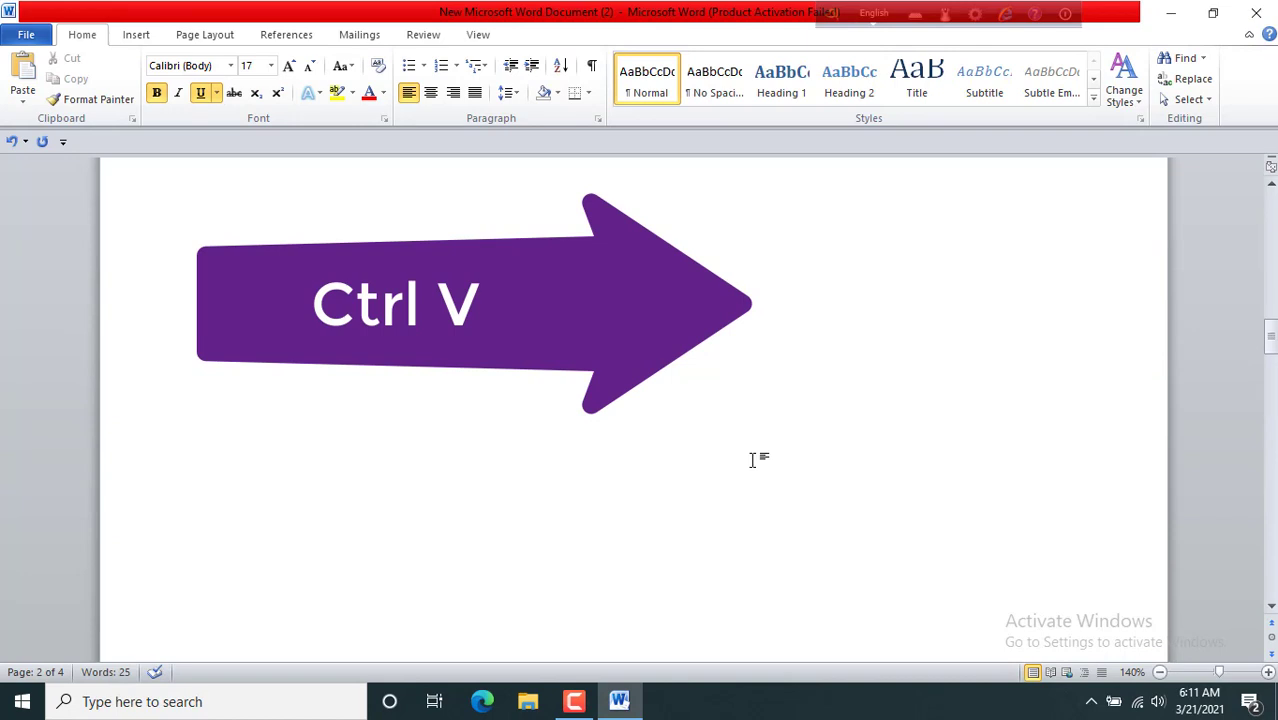
scroll(864, 515, down, 3)
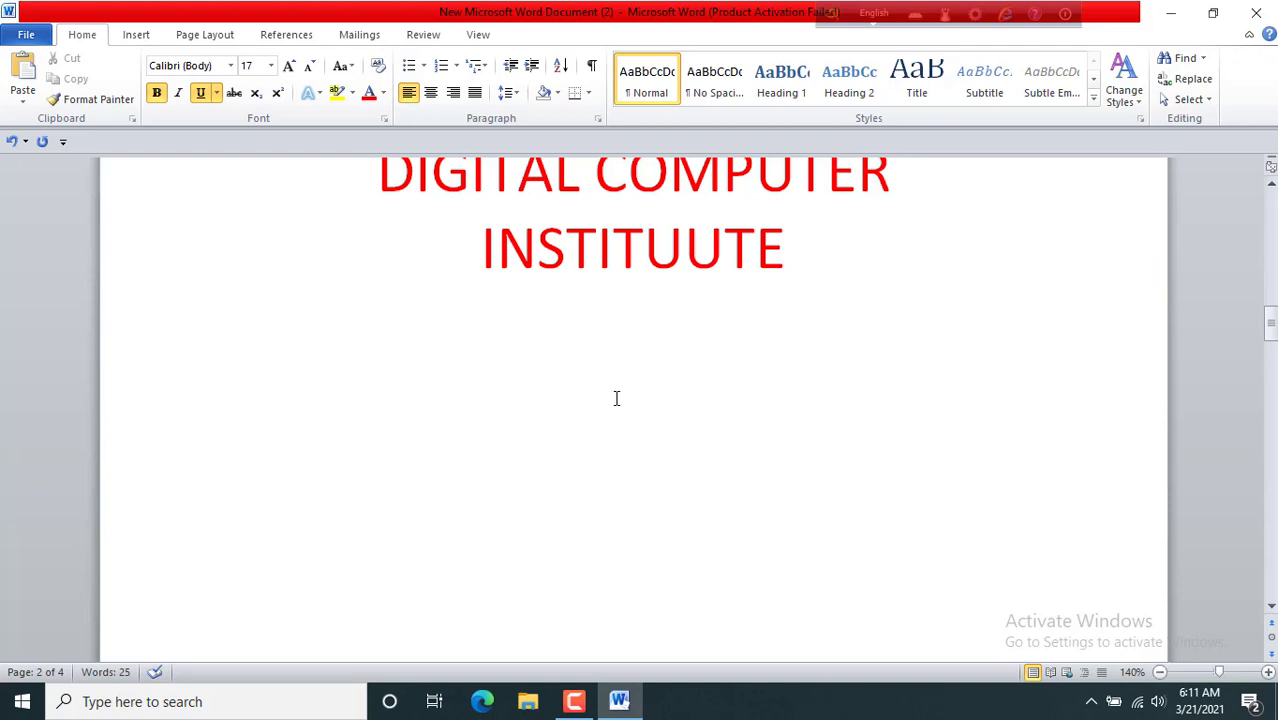
scroll(616, 398, up, 2)
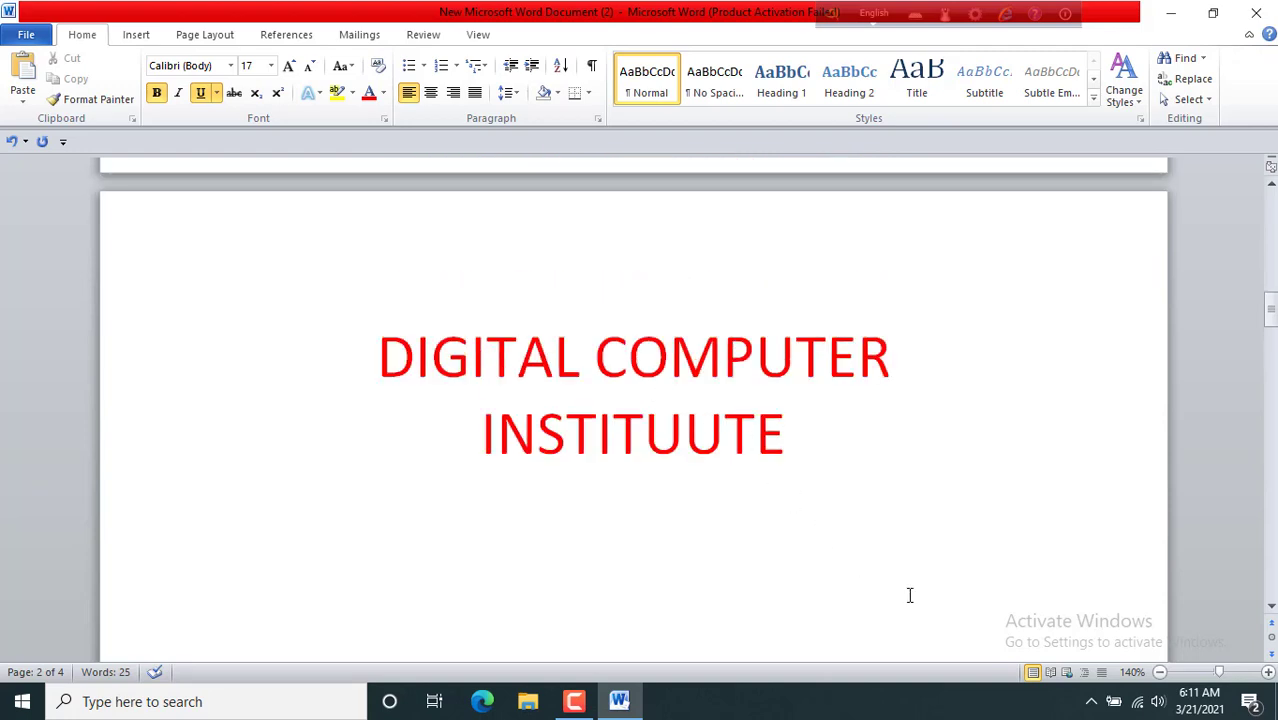
drag(887, 464, 357, 220)
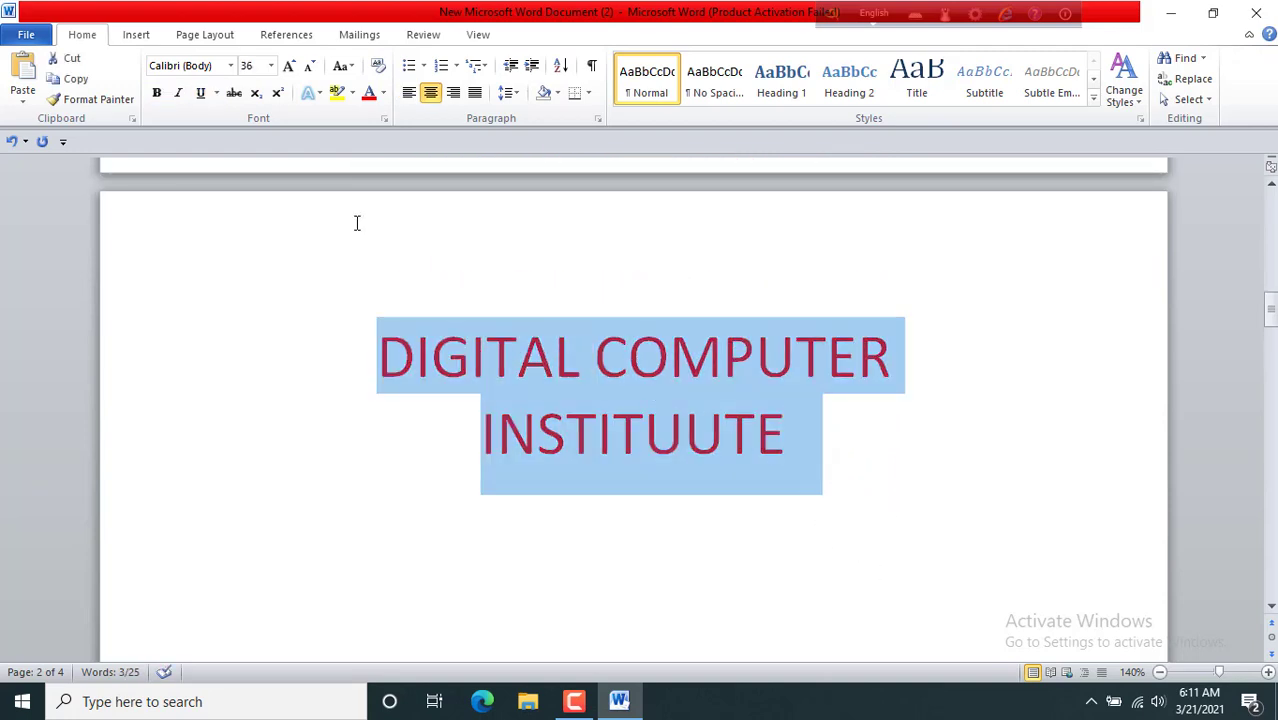
click(733, 555)
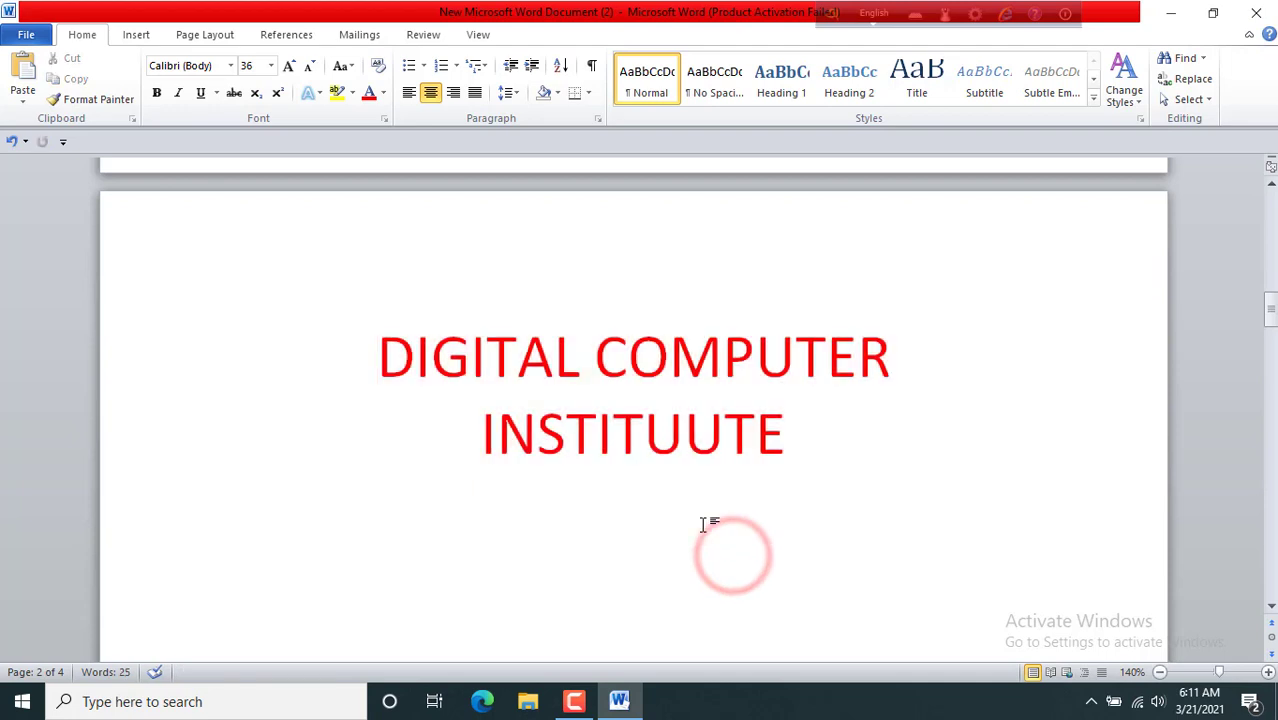
key(ctrl+v)
drag(841, 525, 362, 362)
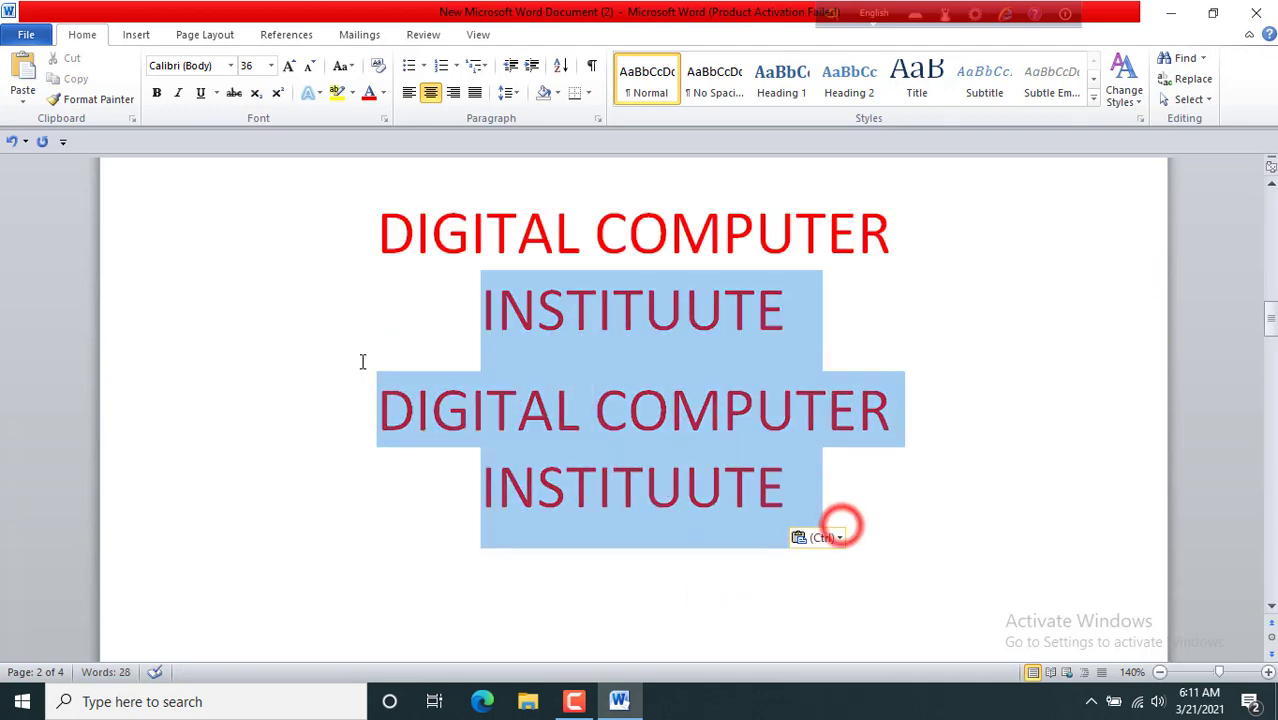
click(890, 505)
drag(819, 496, 331, 428)
key(Delete)
Step: Paste the "DIGITAL COMPUTER INSTITUUTE" heading on an empty line farther down page 2, leaving a gap below the original
scroll(450, 480, down, 3)
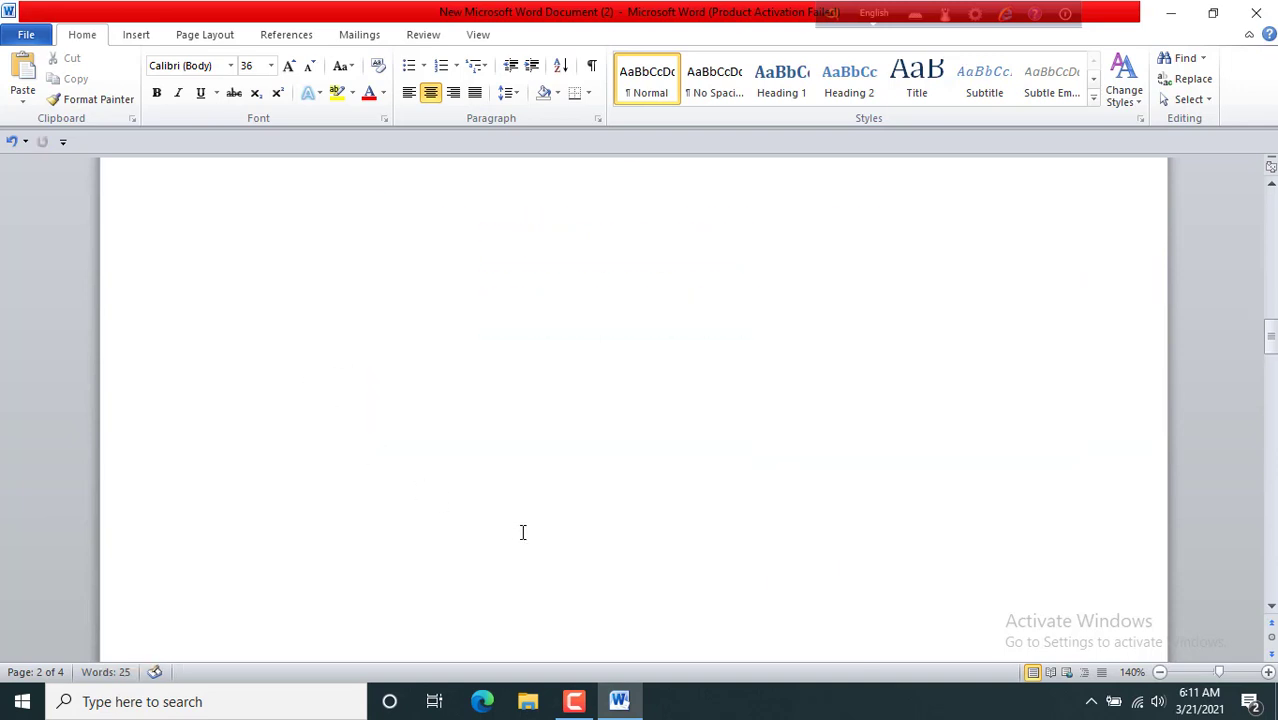
click(322, 422)
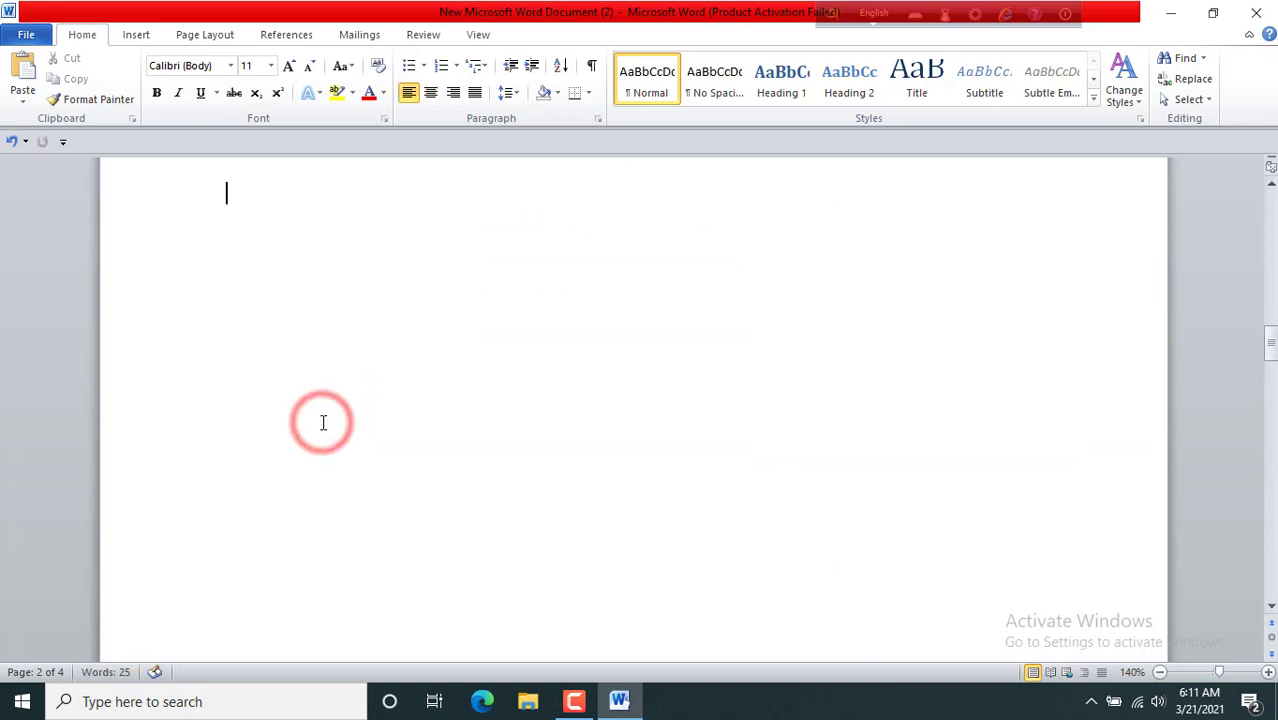
key(ctrl+v)
scroll(648, 505, up, 2)
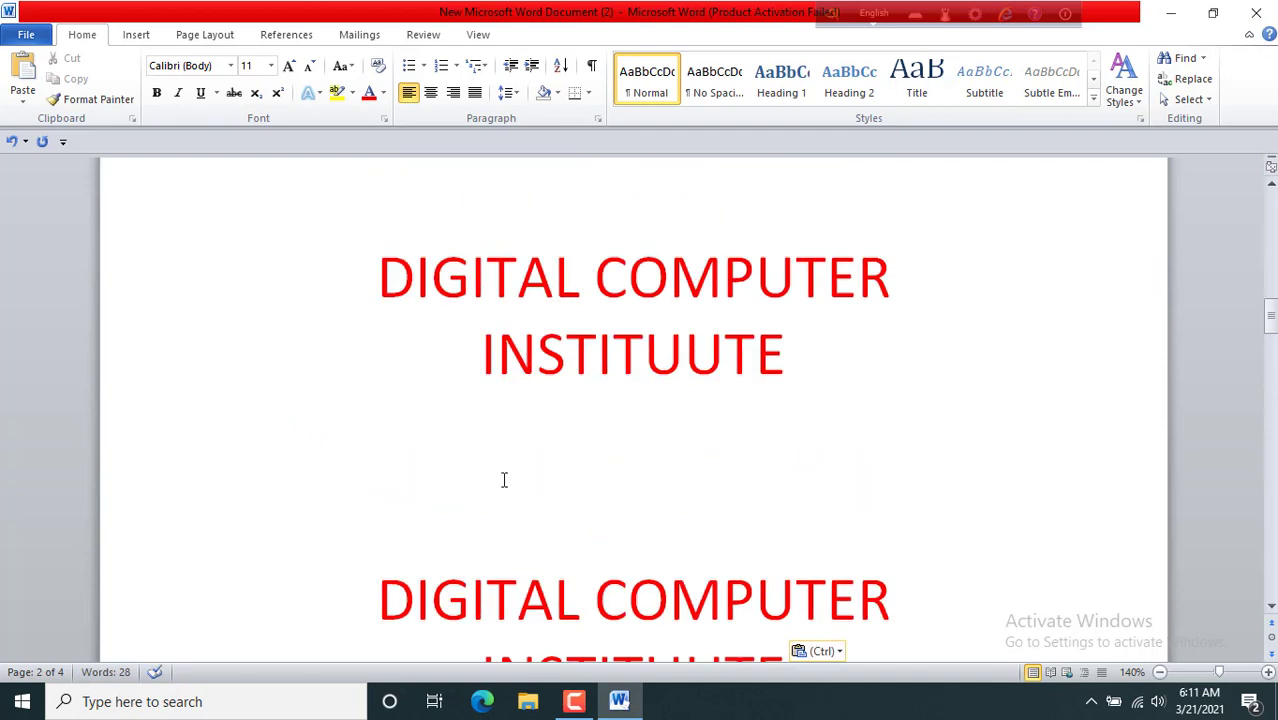
scroll(645, 504, down, 1)
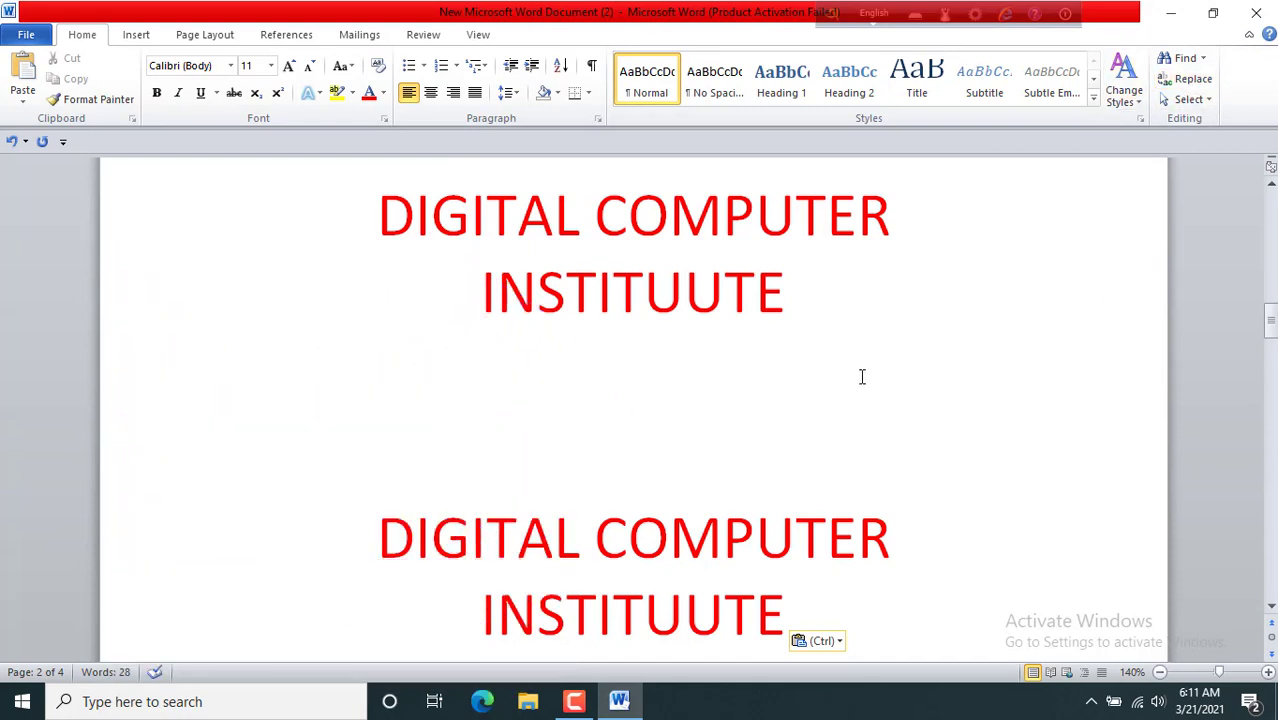
Step: Use the Go To command to jump to page 2, and close the dialog
key(ctrl+g)
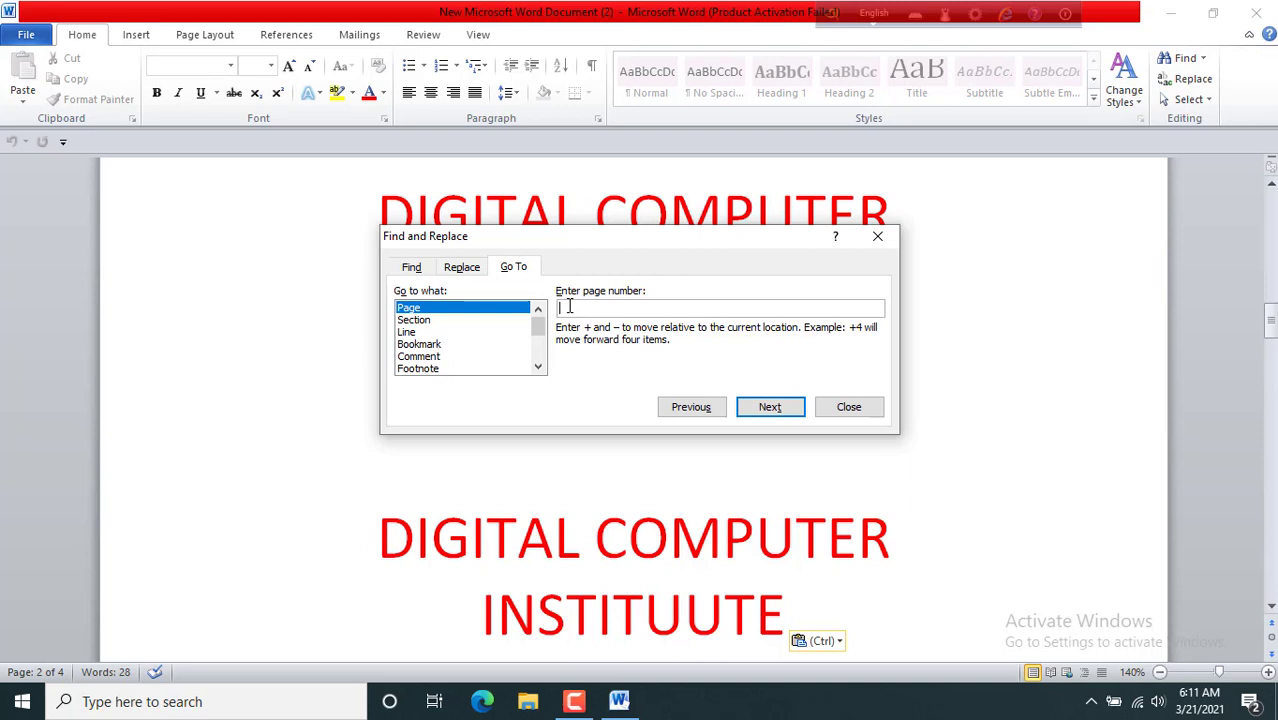
text(2)
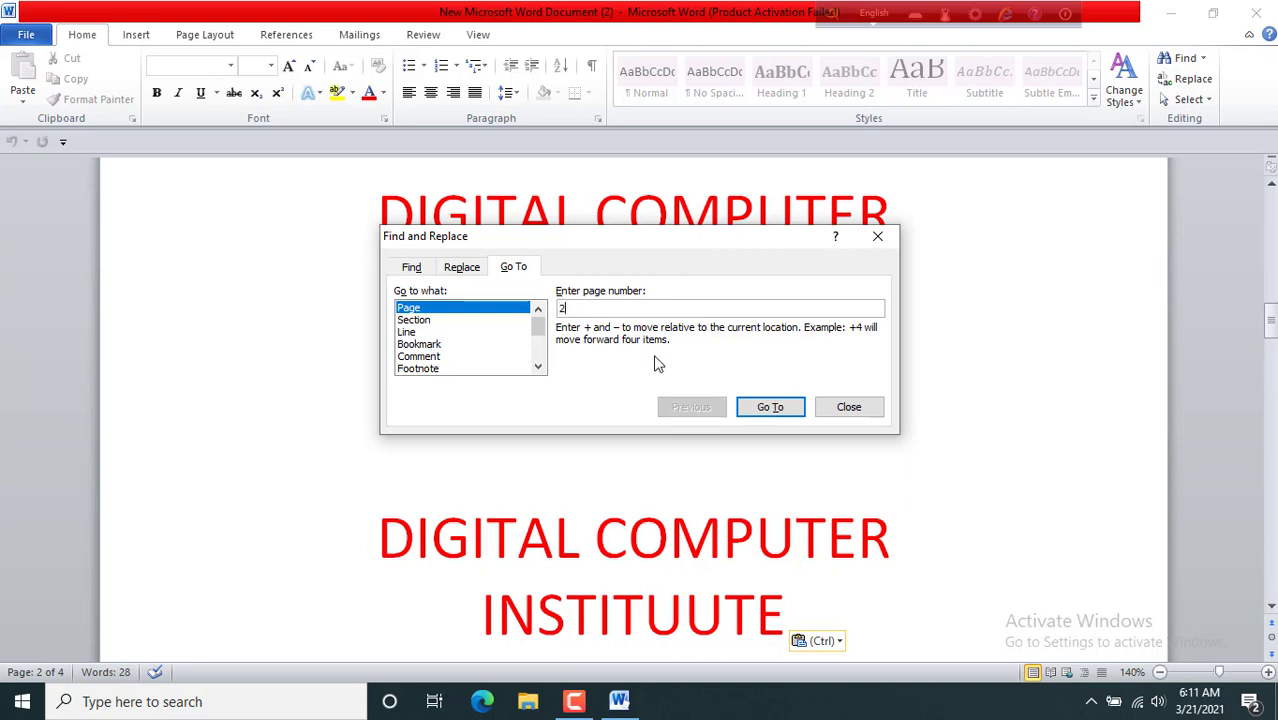
click(795, 410)
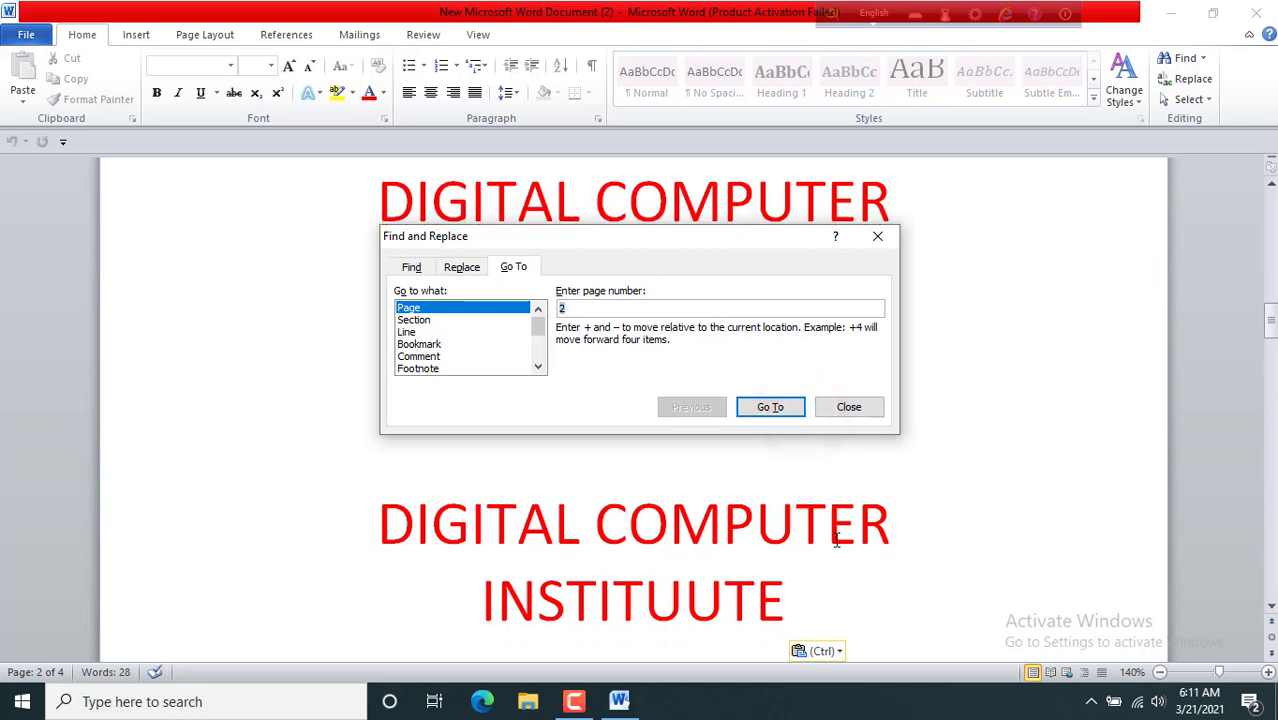
click(877, 236)
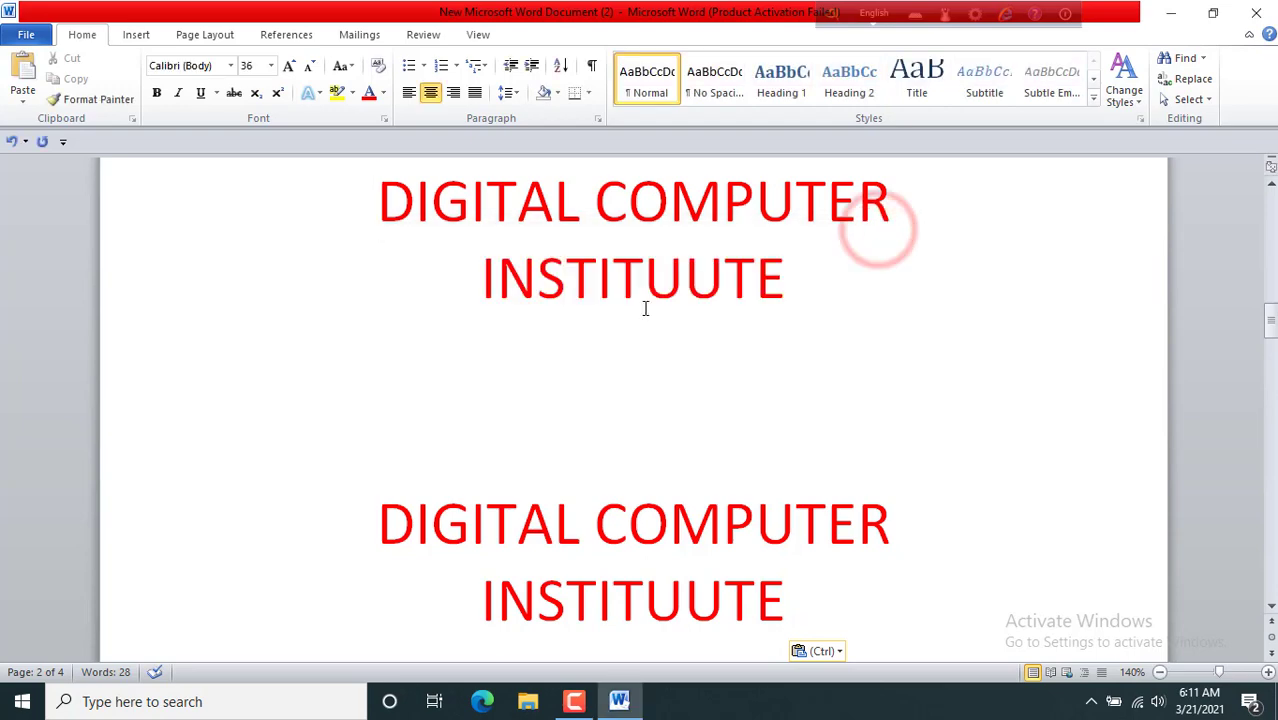
scroll(719, 309, up, 5)
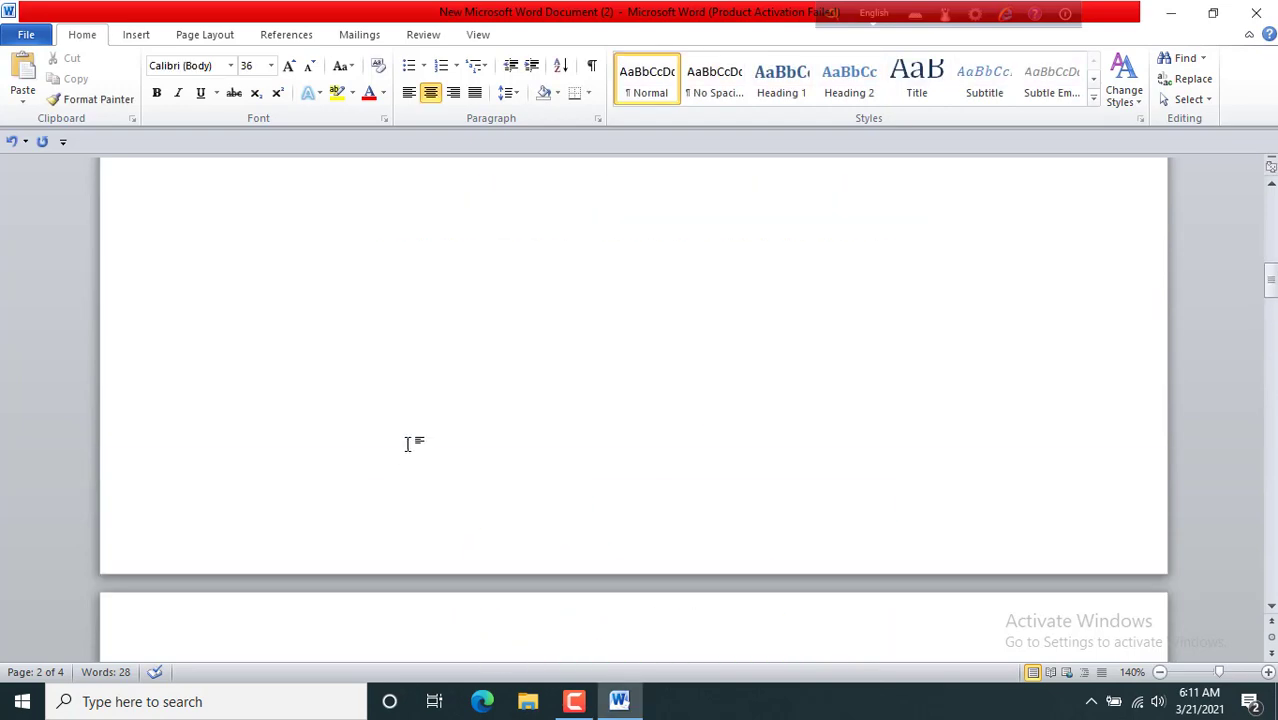
scroll(440, 410, up, 5)
scroll(500, 430, down, 8)
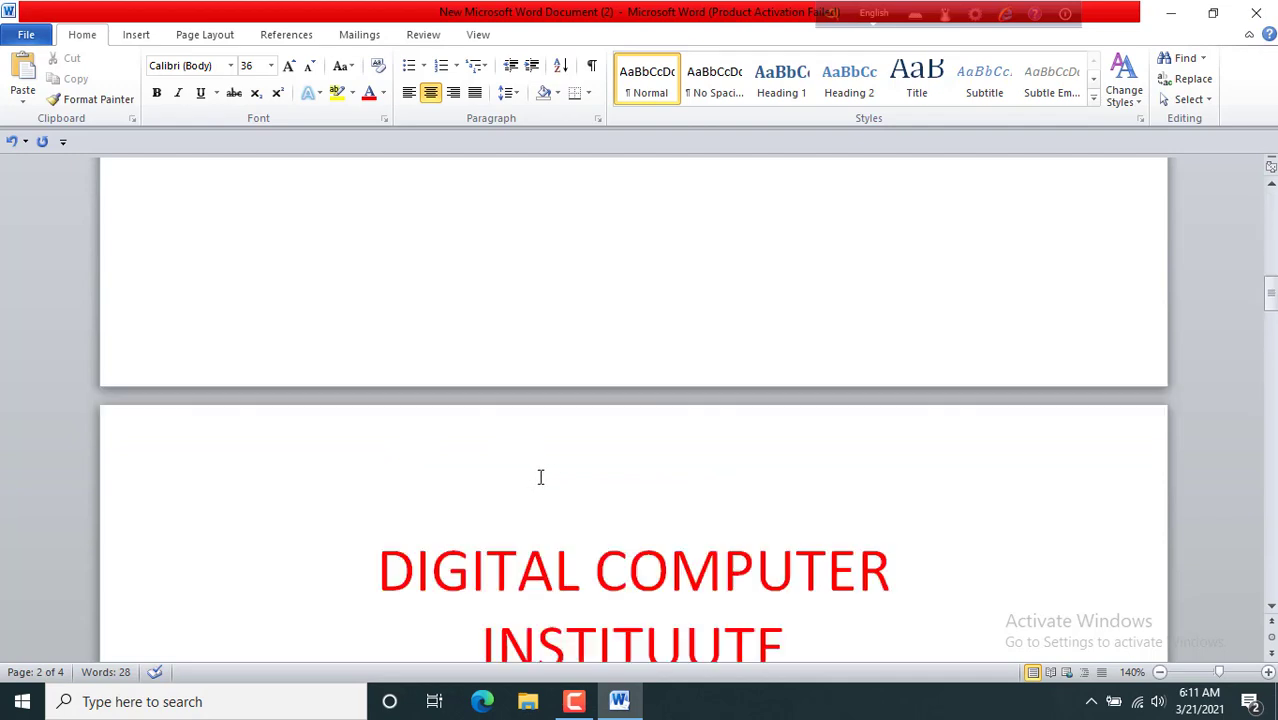
key(ctrl+v)
scroll(618, 350, up, 2)
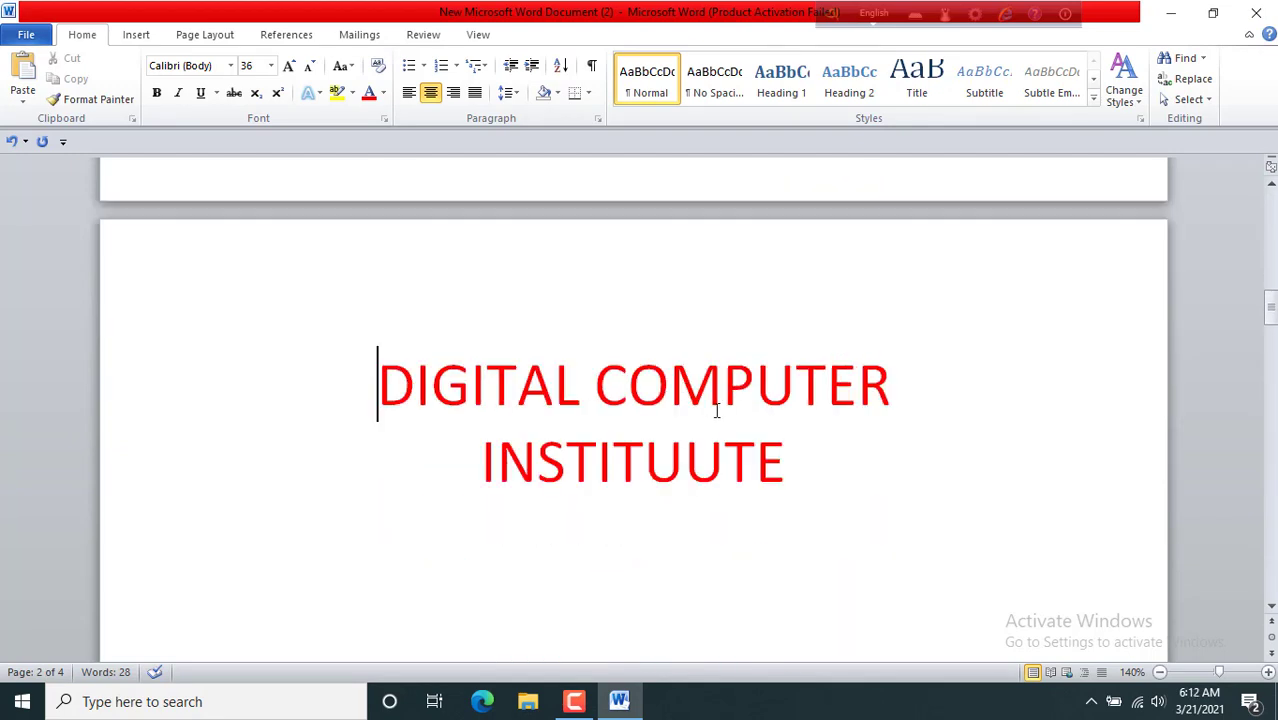
Step: Use the Go To command to jump to page 1, and close the dialog
key(ctrl+g)
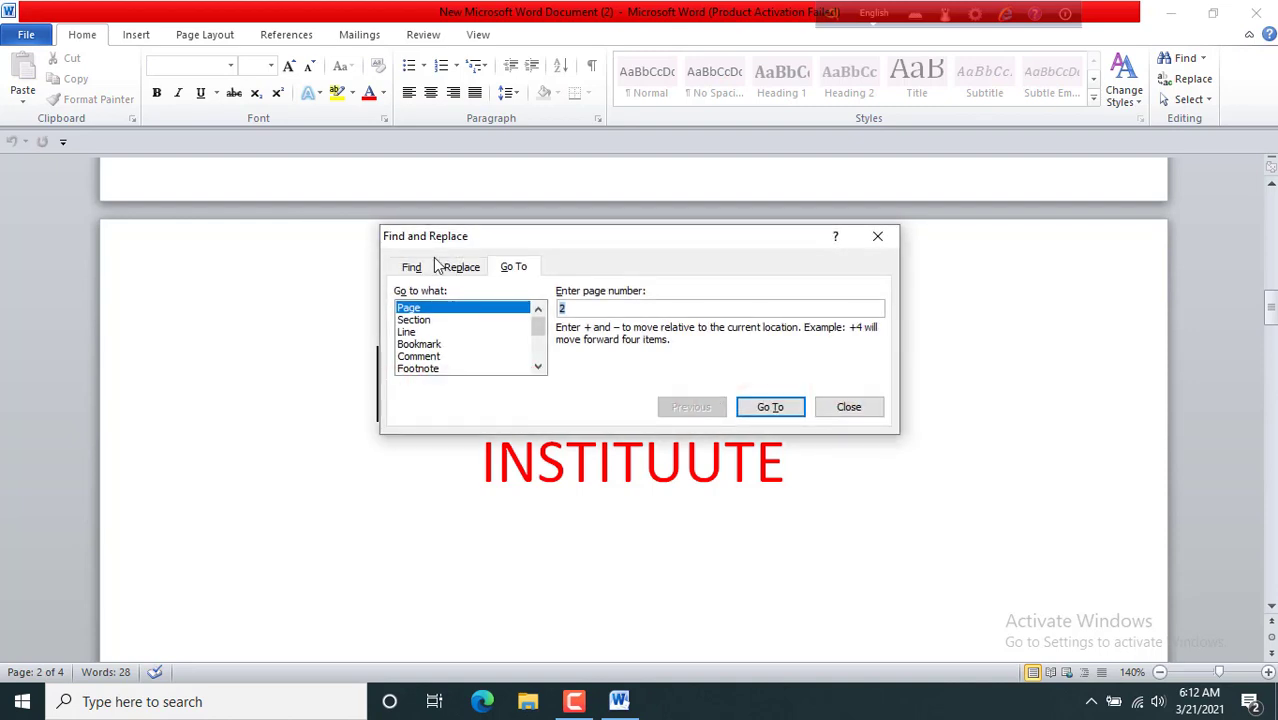
double_click(565, 309)
text(1)
click(766, 407)
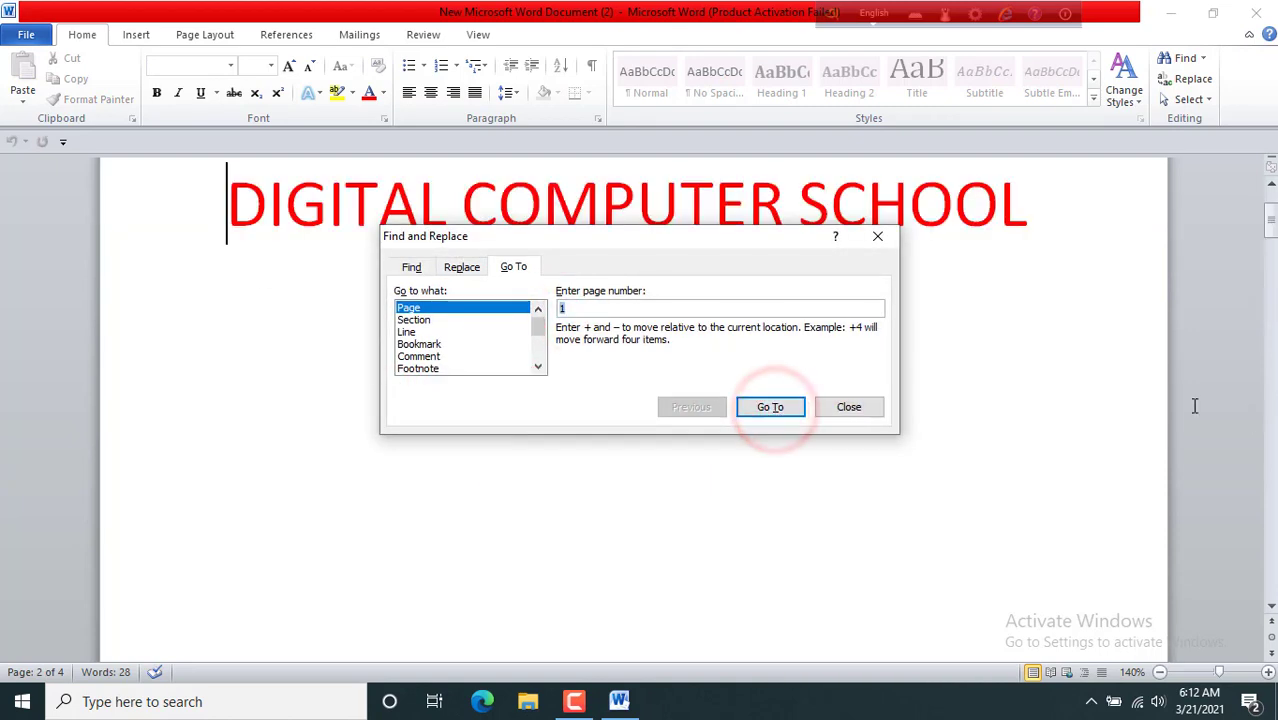
click(852, 406)
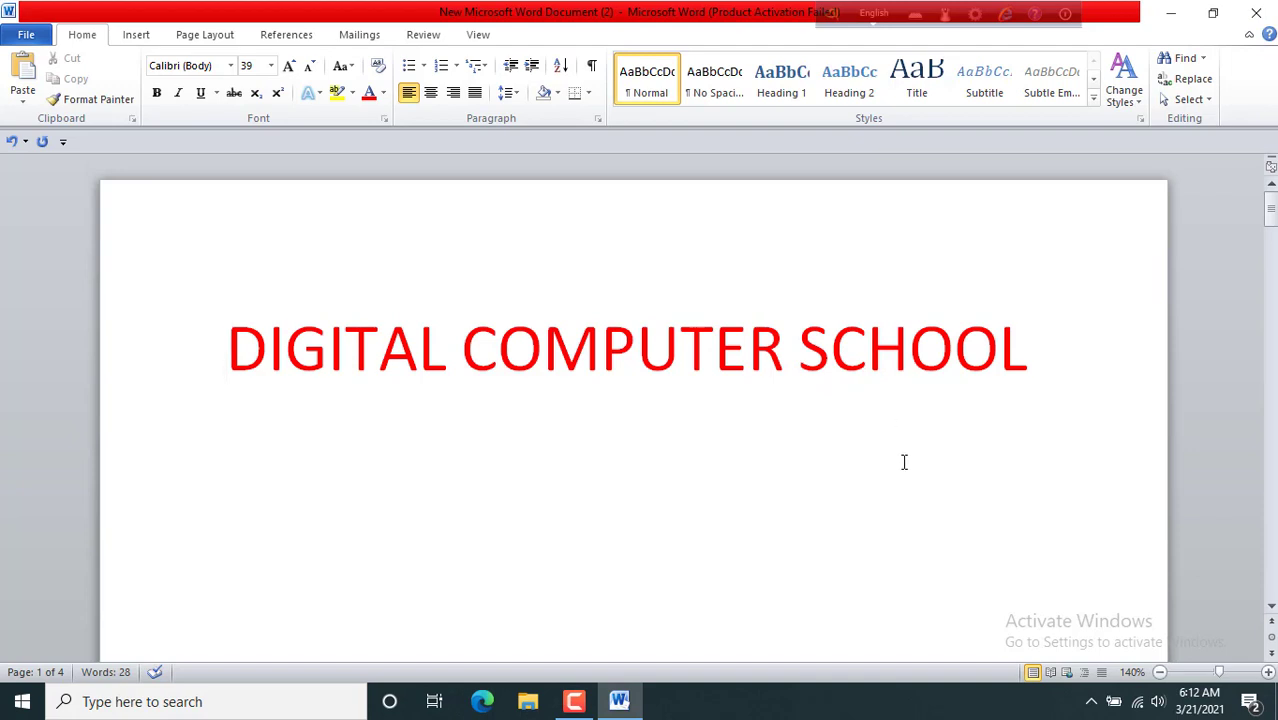
click(573, 704)
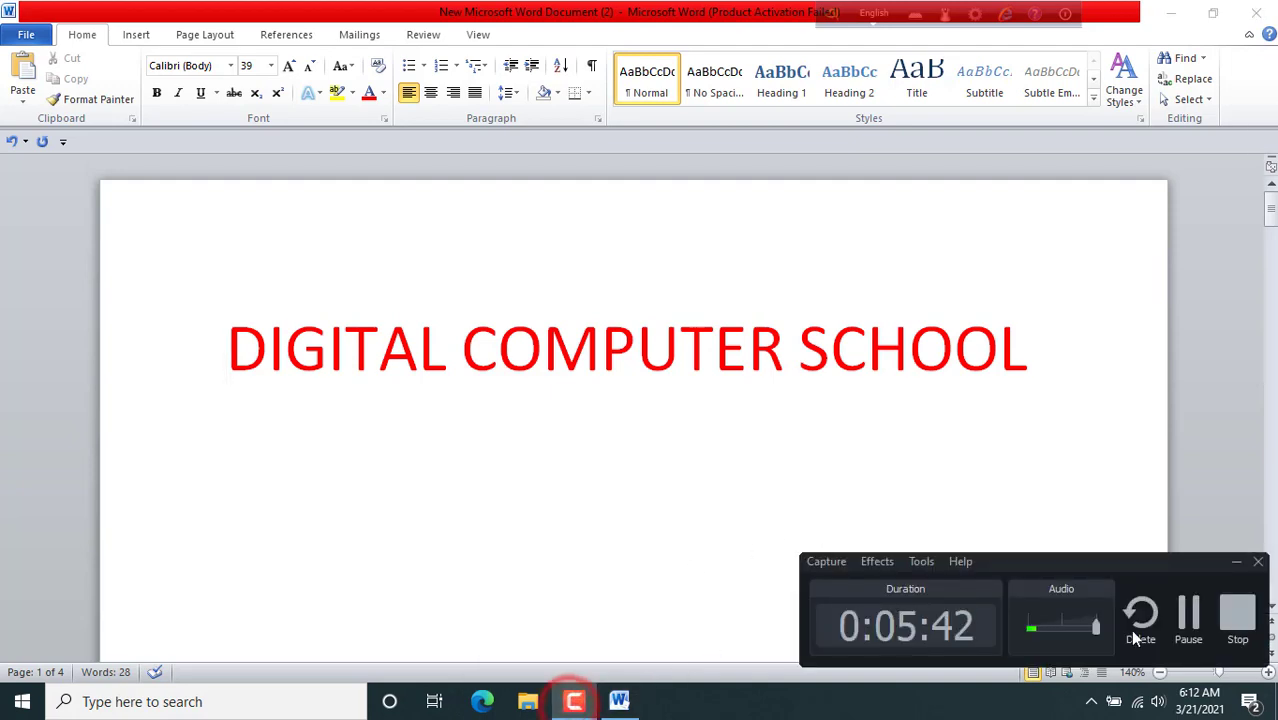